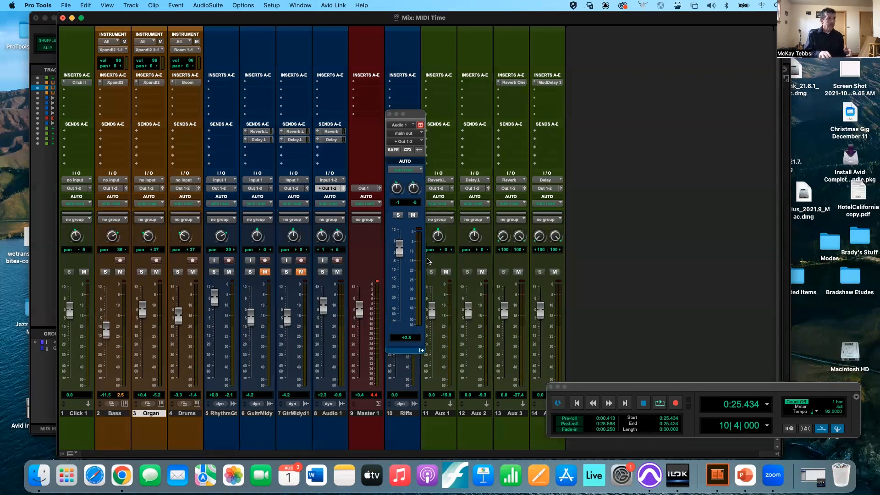
- Lower Audio 1's output volume to -8.4 dB and place its output window beside the Master strip
key("super+equal")
left_click_drag(399, 251, 399, 268)
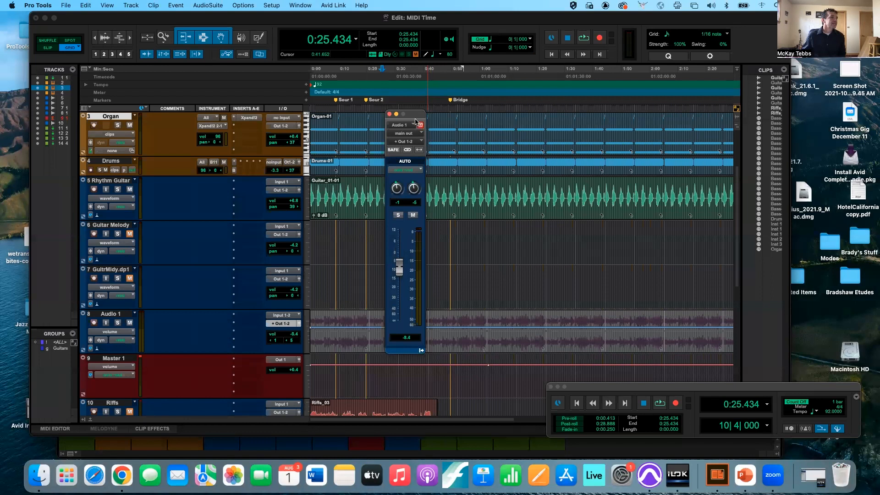
left_click_drag(414, 119, 193, 167)
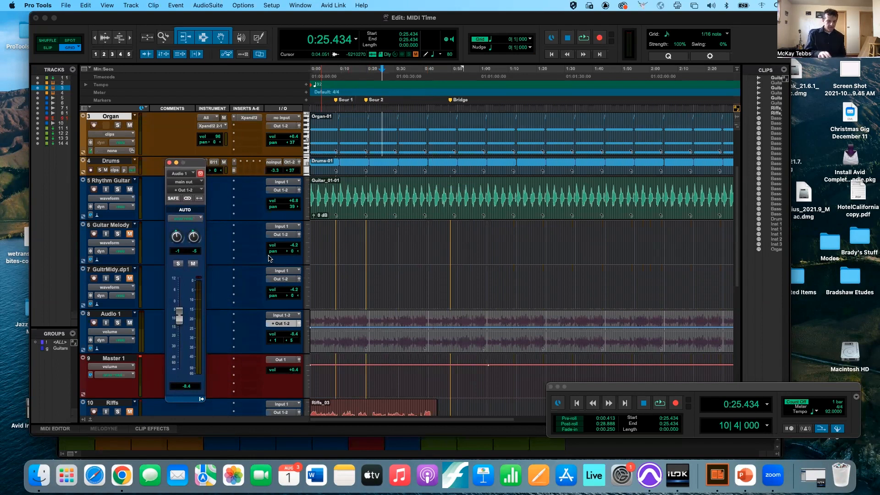
key("super+equal")
left_click_drag(196, 164, 395, 144)
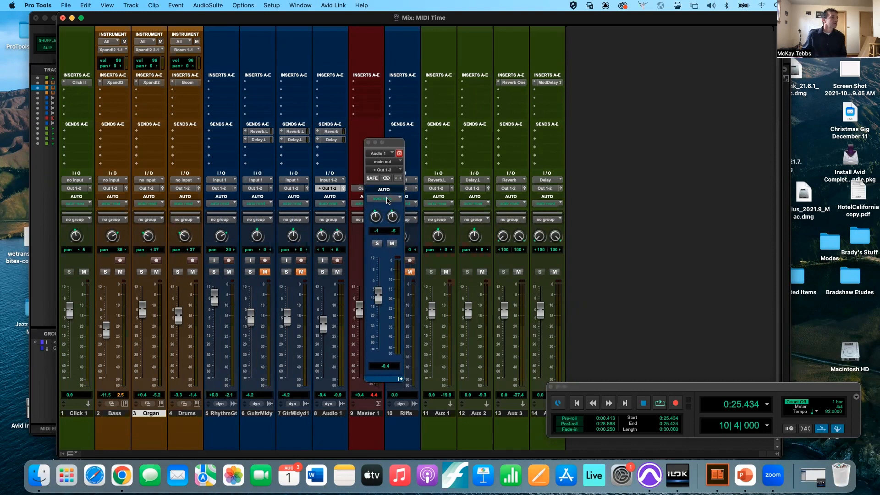
- Close the output window, open Audio 1's Delay send in its own window, and move it higher
left_click(345, 188)
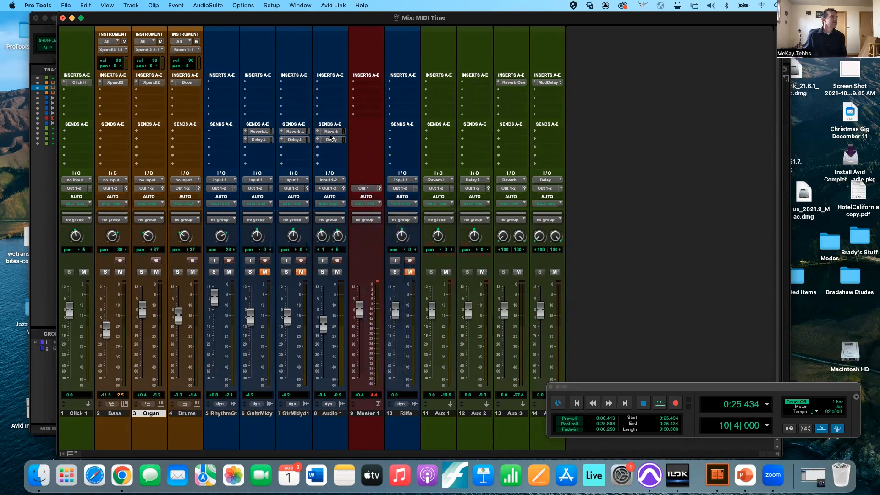
left_click(331, 140)
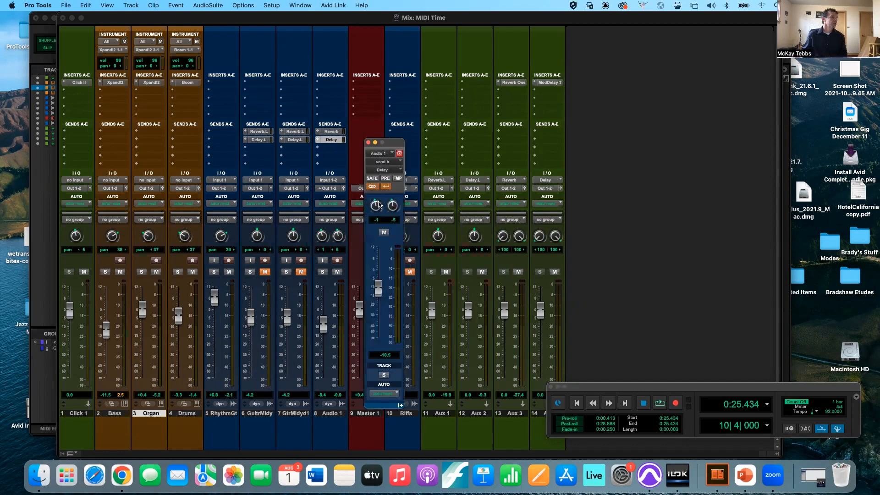
left_click(332, 140)
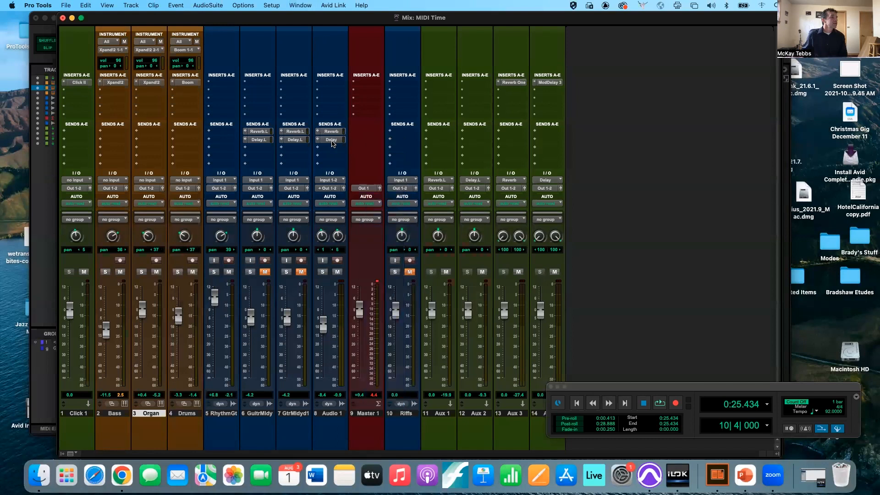
left_click(332, 140)
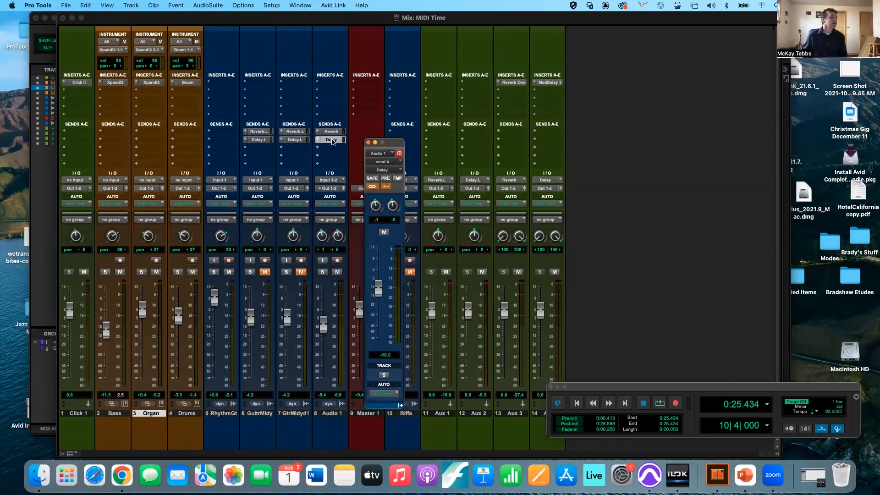
mouse_move(391, 144)
left_mouse_down()
mouse_move(397, 98)
mouse_move(381, 145)
left_mouse_up()
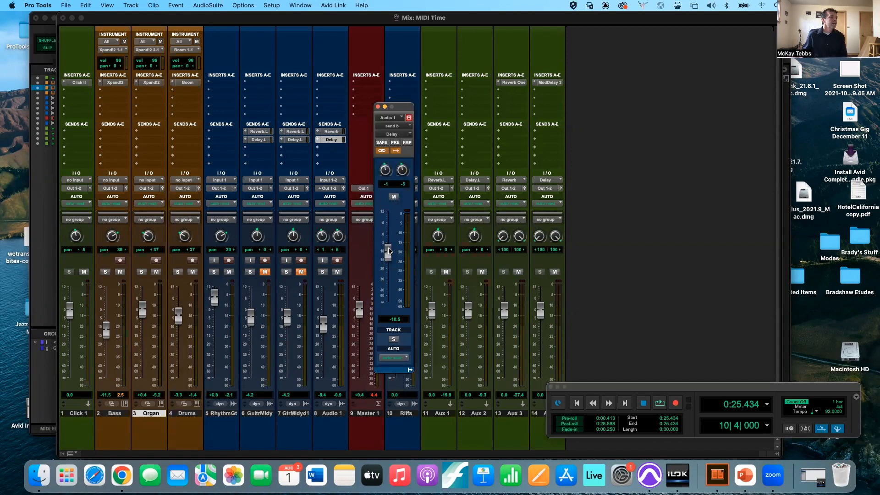
- Set Audio 1's Delay send to about -5.4 dB and start playback
mouse_move(388, 250)
left_mouse_down()
mouse_move(388, 258)
mouse_move(388, 223)
mouse_move(388, 264)
mouse_move(388, 255)
left_mouse_up()
mouse_move(385, 255)
left_mouse_down()
mouse_move(388, 231)
mouse_move(386, 241)
left_mouse_up()
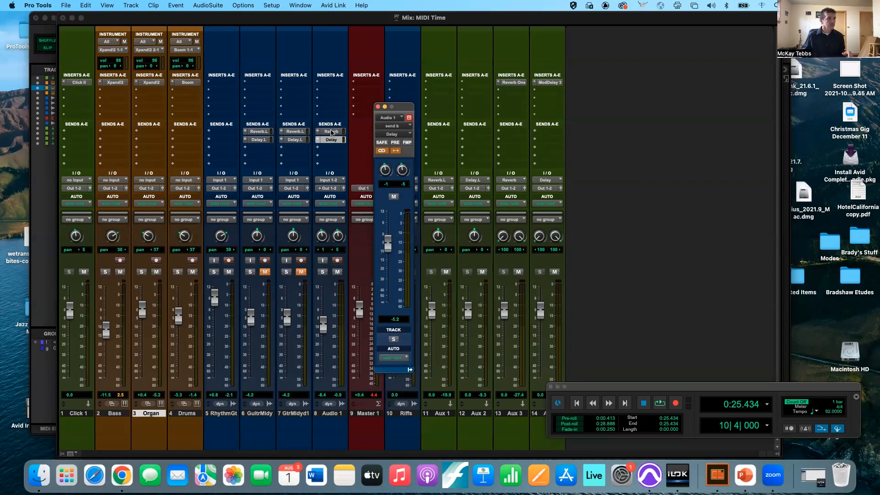
scroll(537, 240, "down", 1)
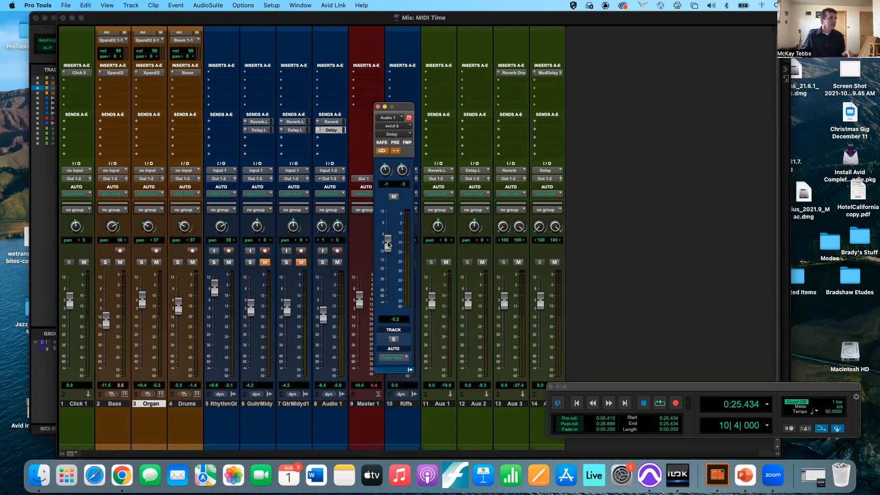
mouse_move(388, 244)
left_mouse_down()
mouse_move(388, 228)
mouse_move(389, 263)
mouse_move(388, 237)
mouse_move(390, 257)
mouse_move(388, 244)
left_mouse_up()
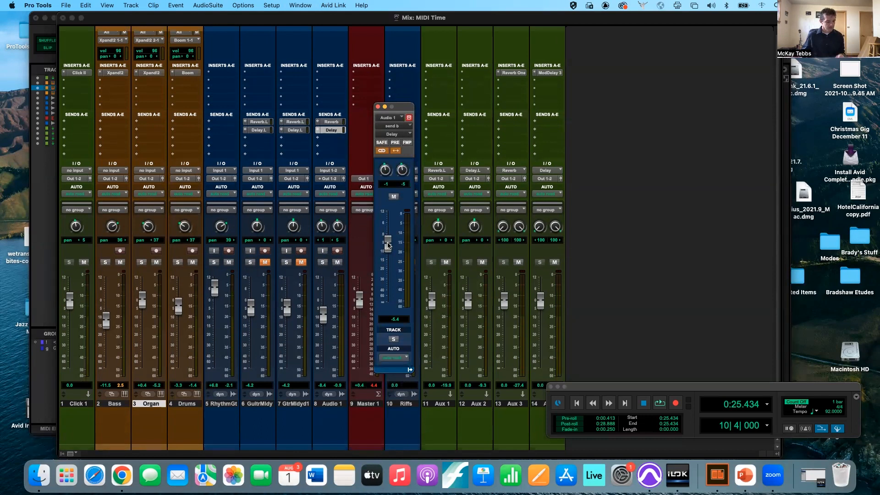
key("space")
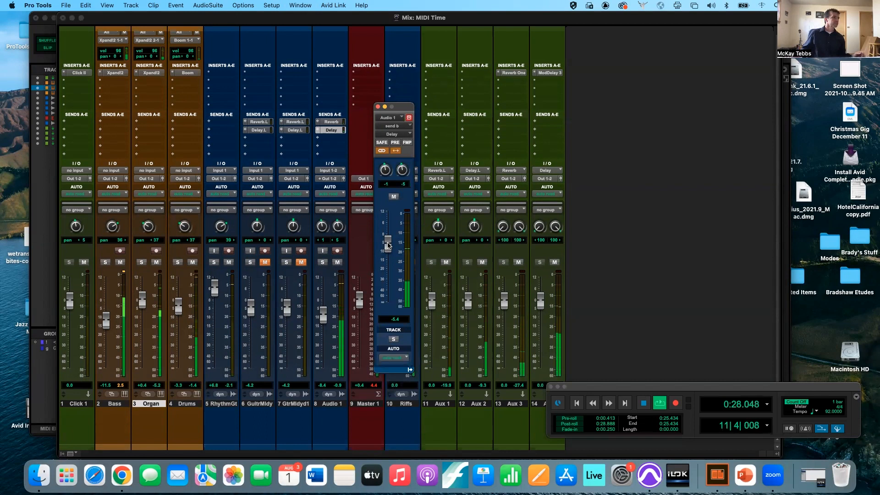
- Solo Audio 1 and ride its send fader during playback, ending at -0.1 dB
left_click(359, 297)
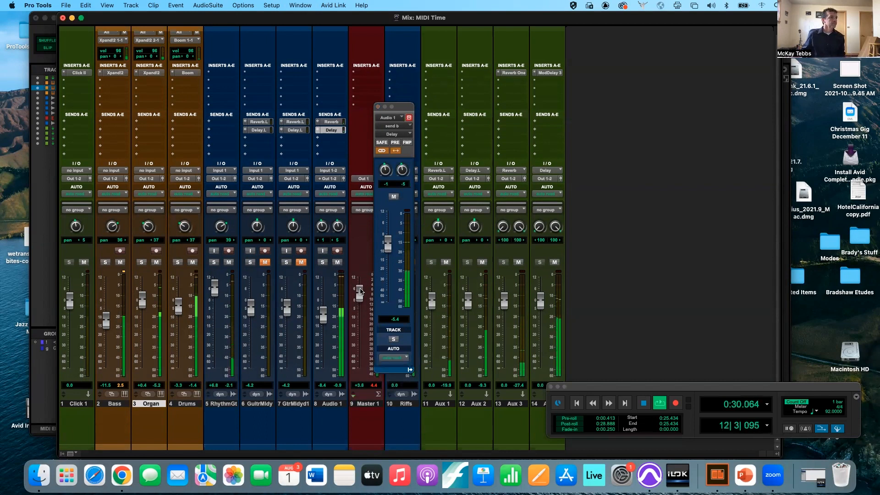
left_click_drag(388, 244, 389, 224)
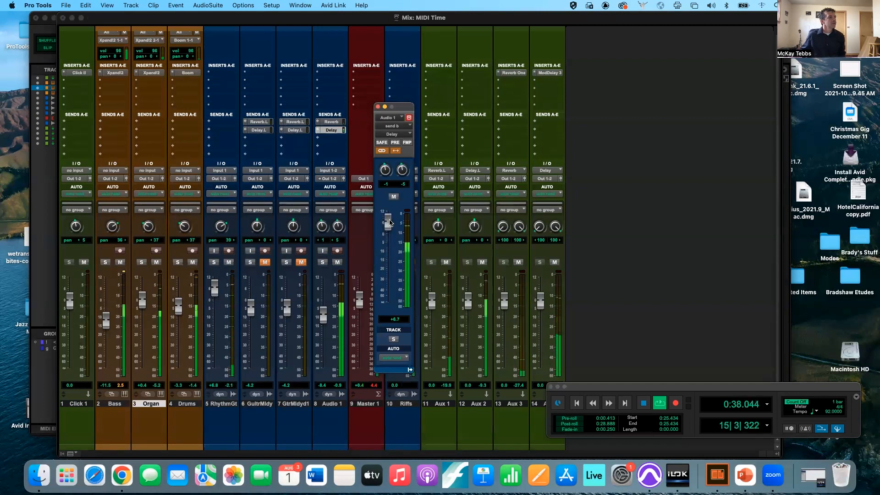
left_click(322, 262)
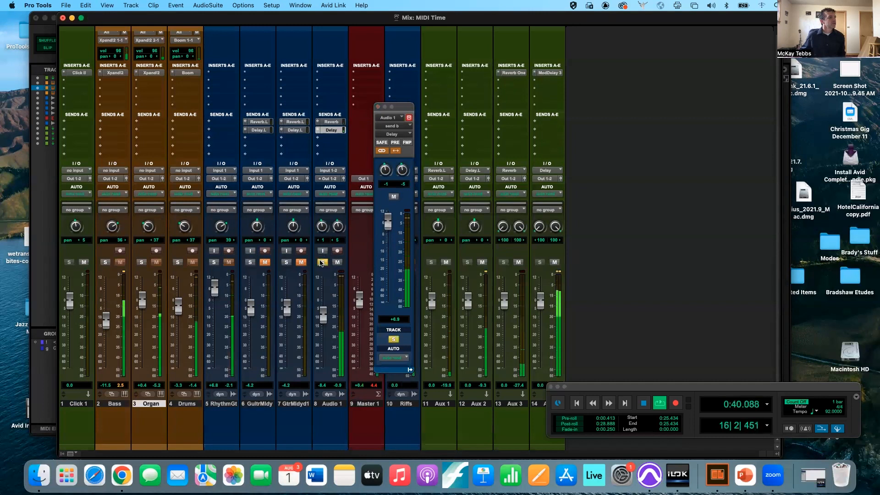
left_click_drag(388, 223, 387, 244)
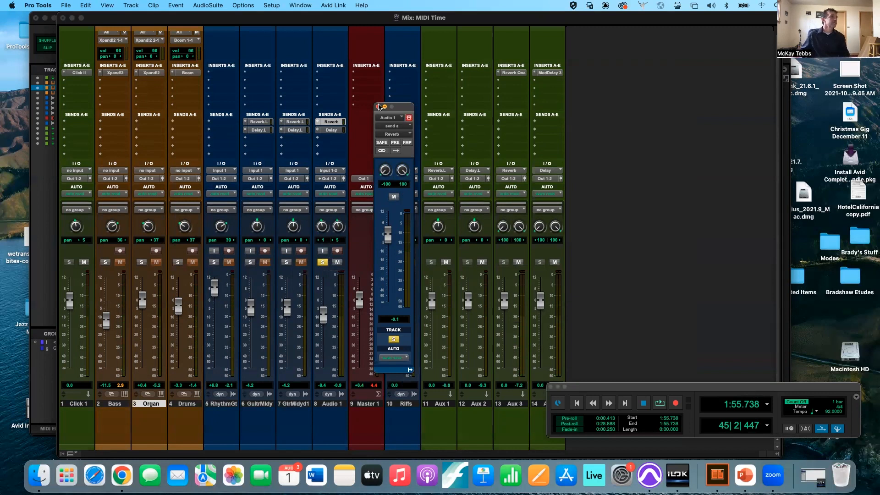
- Close the Delay send window and toggle Audio 1's Reverb send window, leaving it closed
left_click(378, 106)
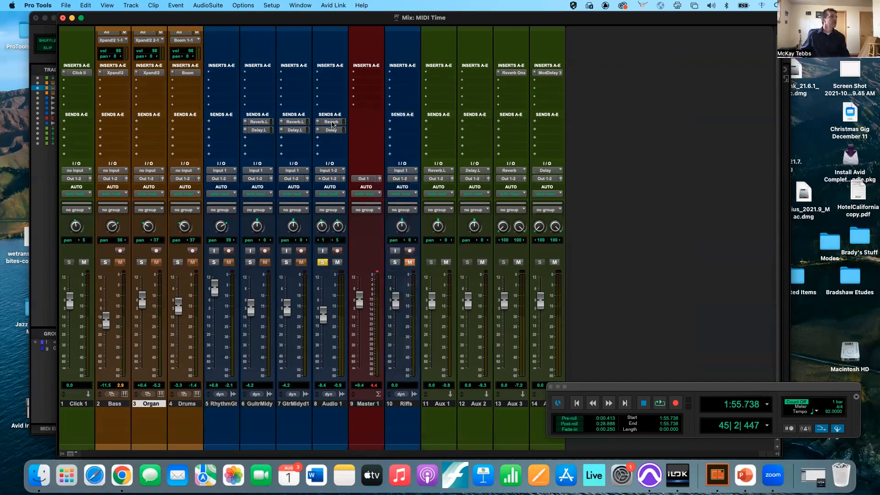
left_click(332, 123)
left_click(332, 123)
left_click(332, 122)
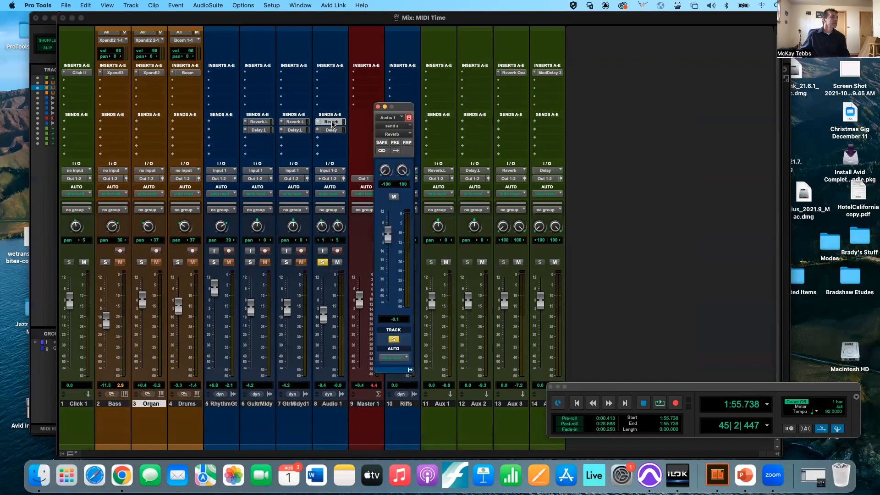
left_click(332, 123)
left_click(332, 122)
left_click(332, 122)
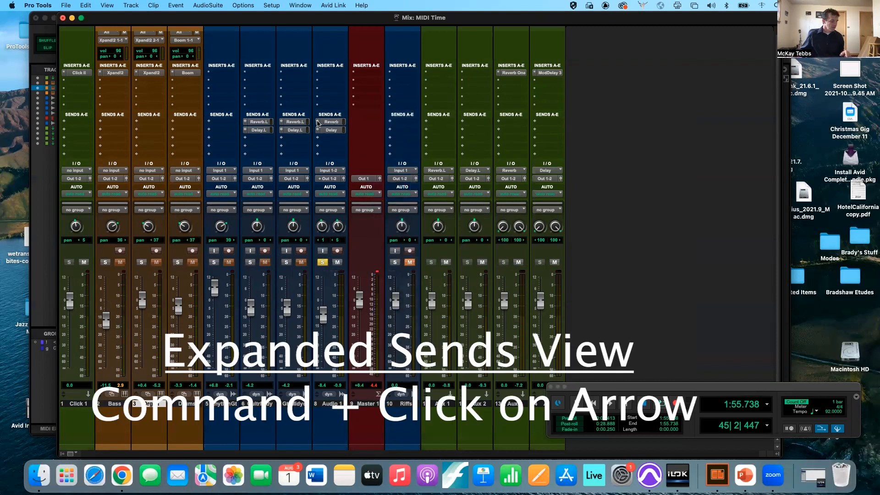
- Expand send A into inline faders and adjust Audio 1's Reverb send level inline and in its window
left_click(318, 122, "super")
left_click(318, 122, "super")
left_click(318, 122, "super")
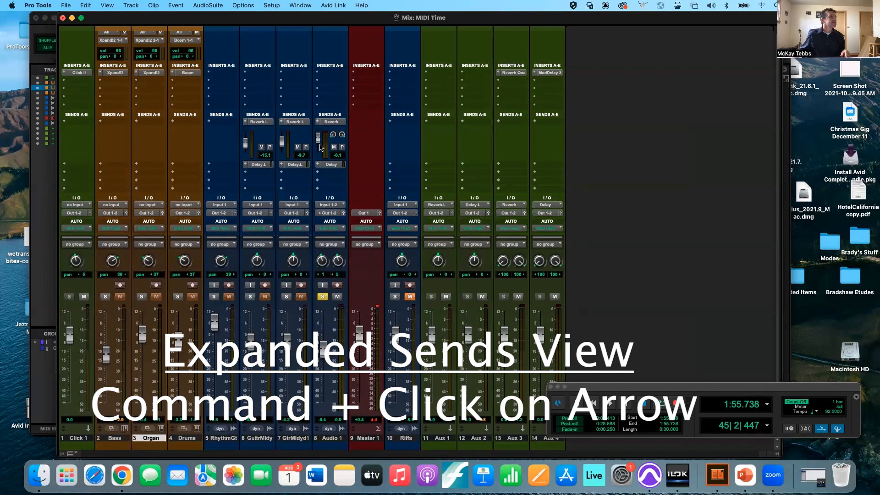
mouse_move(319, 137)
left_mouse_down()
mouse_move(317, 148)
mouse_move(318, 140)
left_mouse_up()
left_click(332, 122)
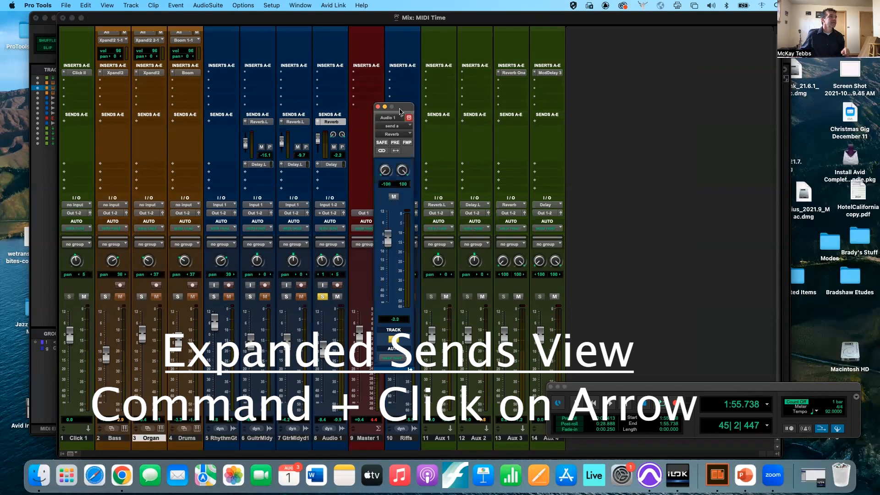
left_click_drag(400, 108, 392, 105)
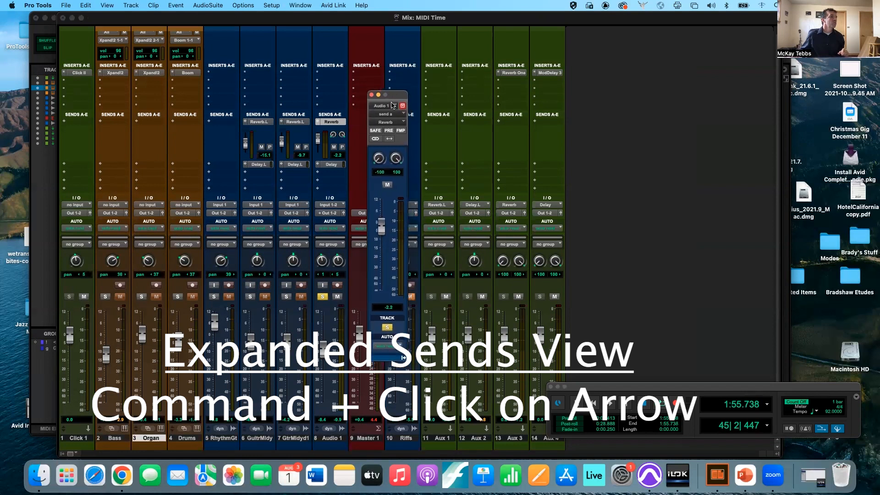
left_click_drag(381, 231, 380, 256)
mouse_move(320, 148)
left_mouse_down()
mouse_move(318, 134)
mouse_move(315, 146)
left_mouse_up()
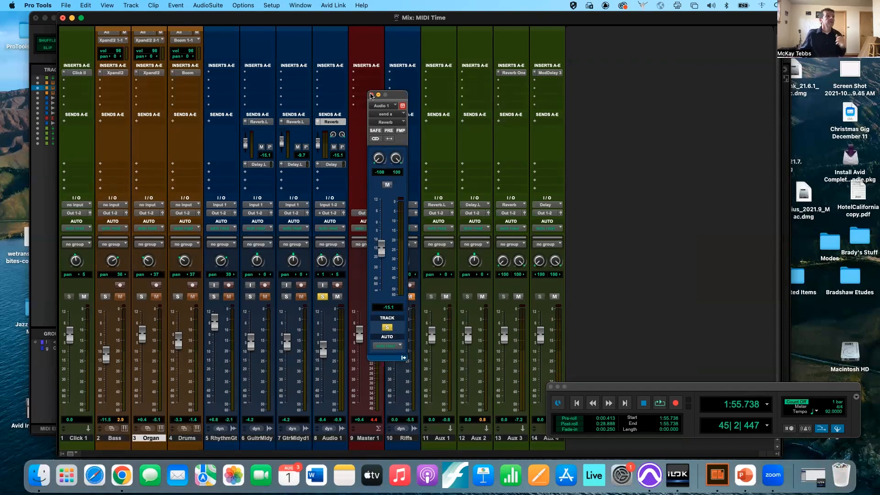
left_click(371, 95)
- Set Audio 1's Reverb send to about -3.5 dB, then show and collapse the Delay and Reverb send faders
left_click_drag(316, 146, 316, 143)
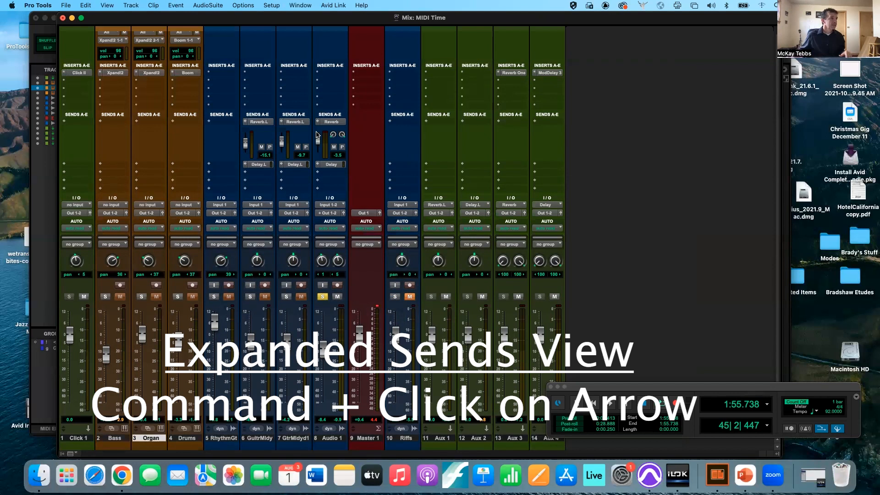
left_click(316, 121, "super")
left_click(317, 122, "super")
left_click(318, 165, "super")
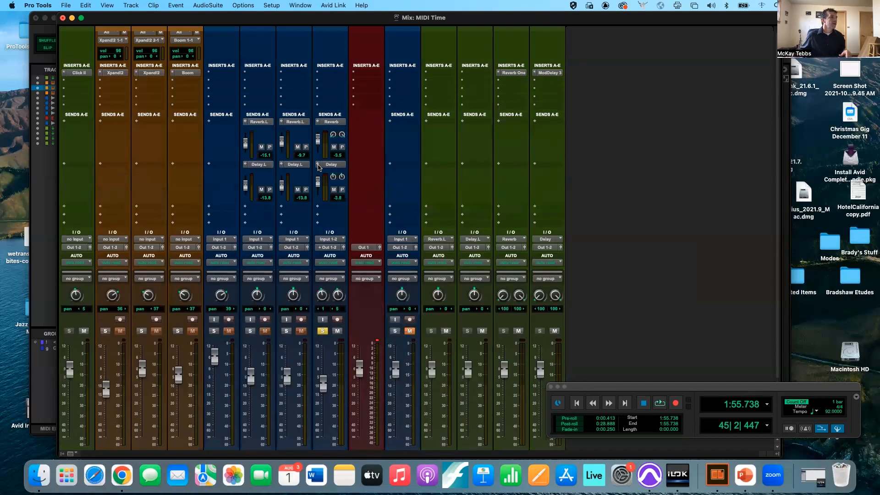
left_click(281, 165, "super")
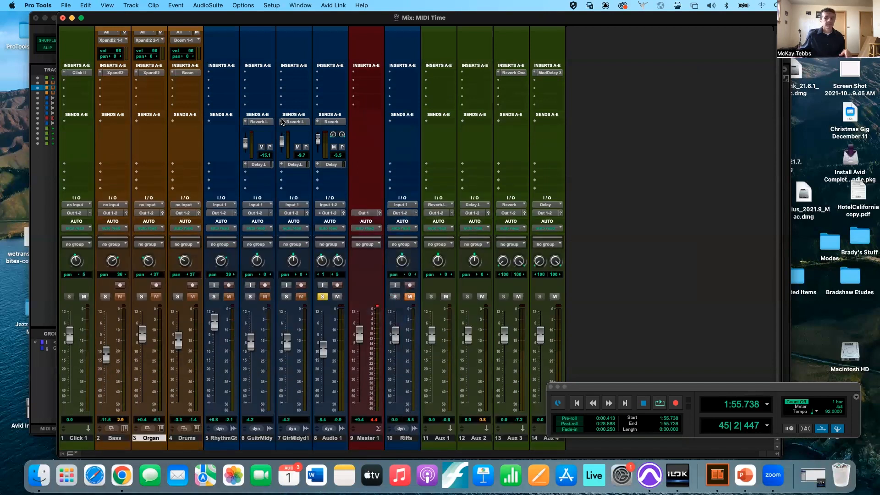
left_click(282, 122, "super")
- Open Audio 1's Reverb send window, try automation safe, make the send pre-fader, and raise the track volume
left_click(326, 121)
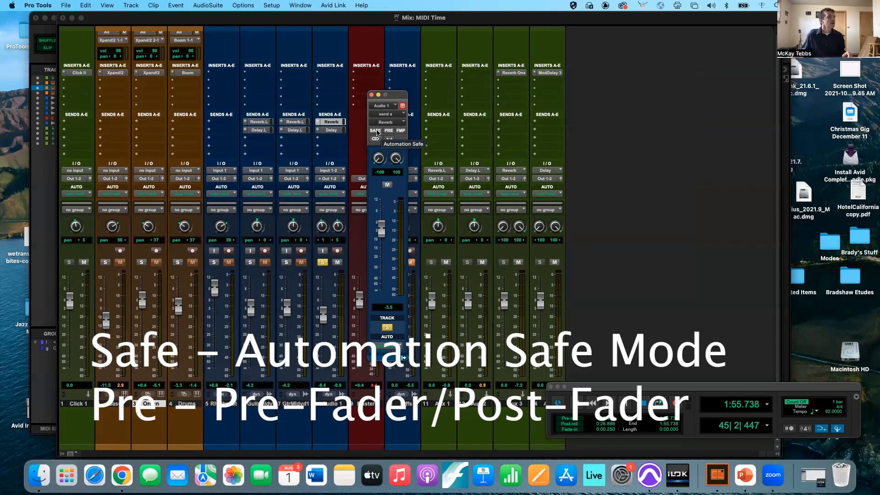
left_click(376, 131)
left_click(376, 131)
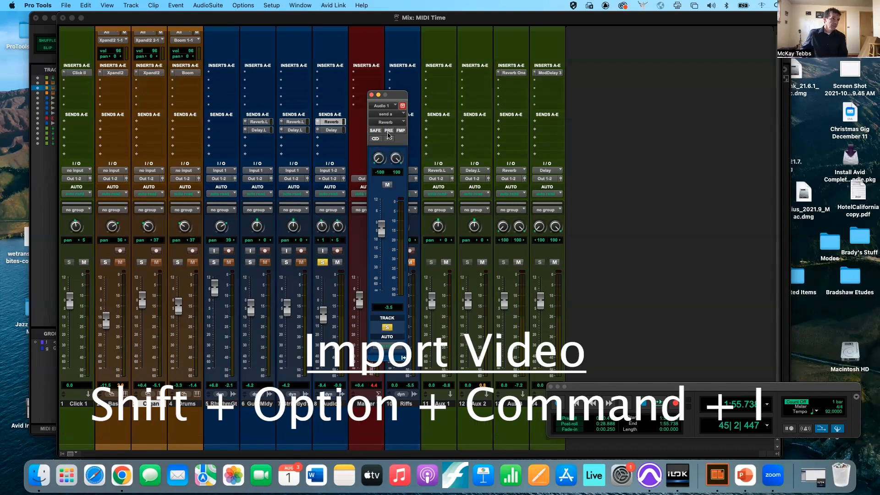
left_click(389, 133)
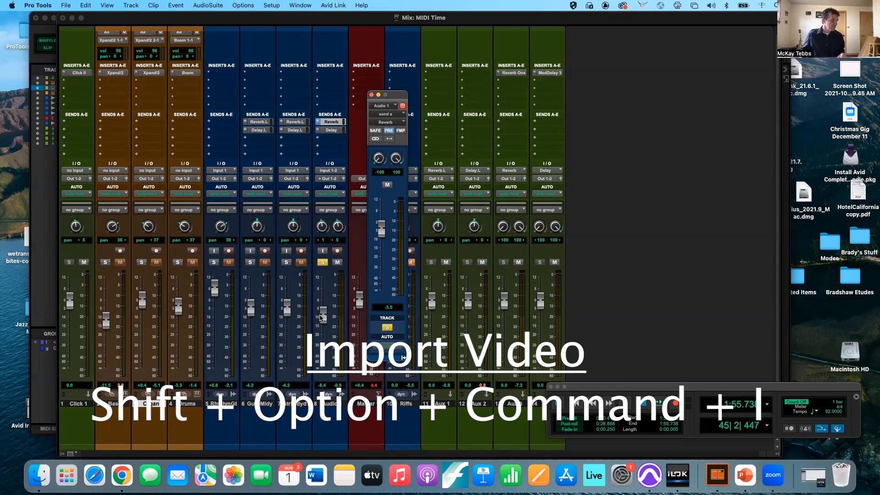
left_click(329, 317)
mouse_move(328, 317)
left_mouse_down()
mouse_move(324, 294)
mouse_move(324, 302)
left_mouse_up()
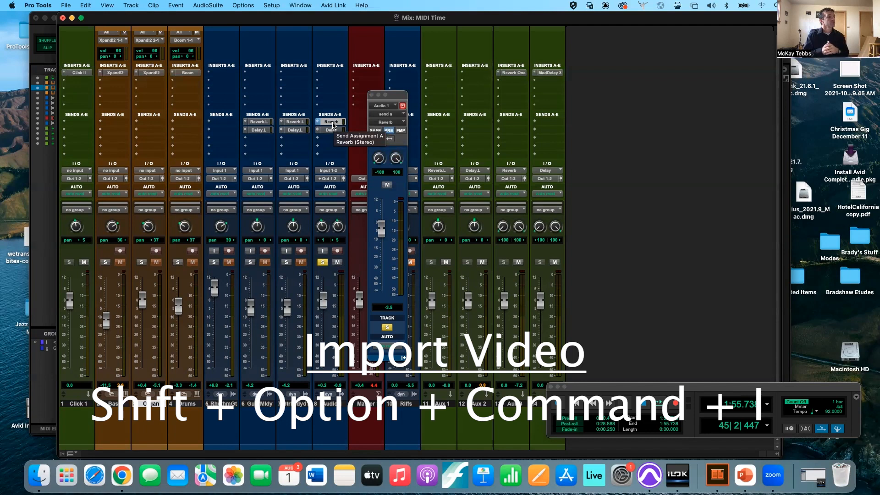
- Return the Reverb send to post-fader and have it follow the track's main pan (FMP)
left_click(387, 133)
left_click(400, 131)
left_click(401, 131)
left_click(400, 132)
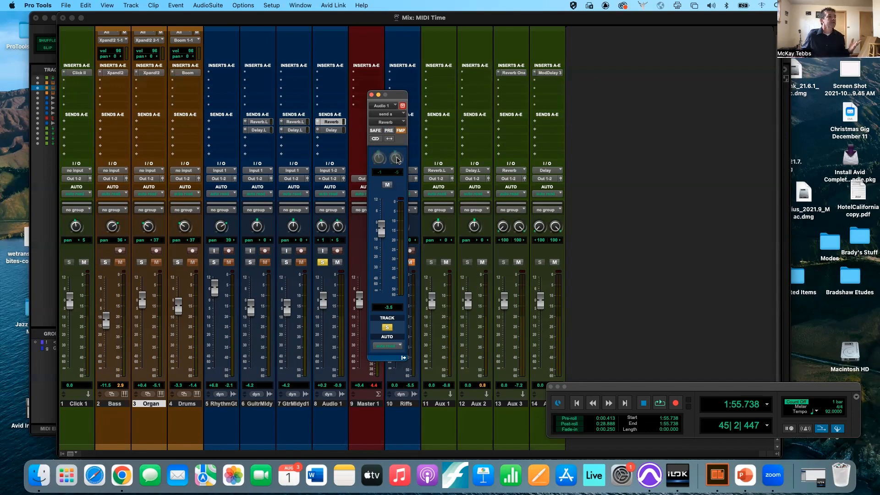
- With FMP off, pan the send's right side to 35 and recentre it, then re-enable FMP and pan Audio 1 right to 14
left_click(401, 133)
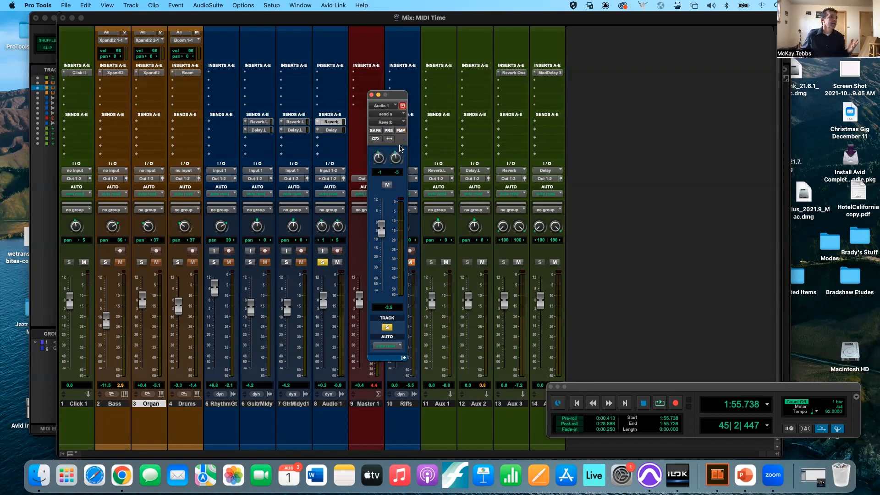
left_click_drag(396, 159, 393, 150)
left_click(393, 158, "alt")
left_click(399, 133)
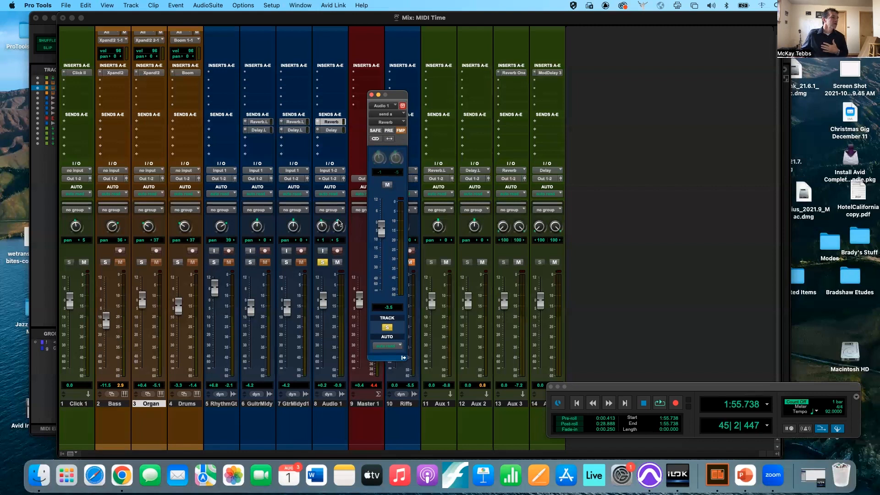
left_click(336, 228)
mouse_move(337, 228)
left_mouse_down()
mouse_move(341, 207)
mouse_move(336, 224)
left_mouse_up()
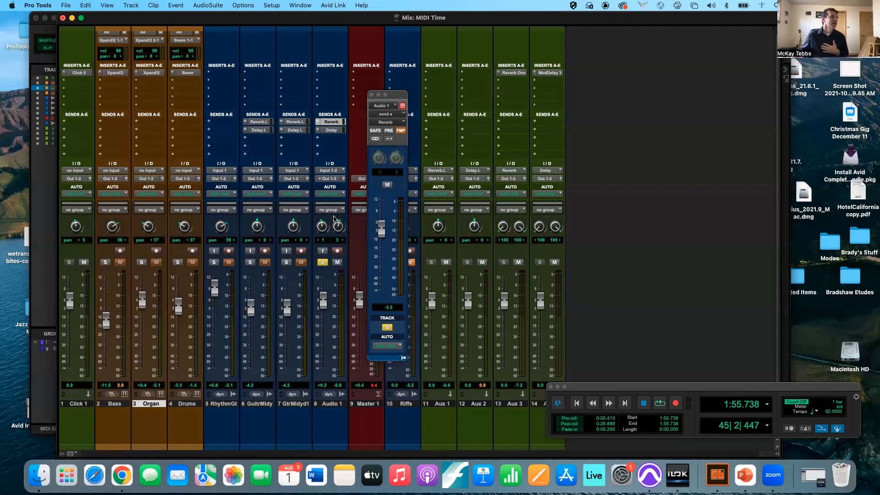
- Turn FMP off and move the send pans linked and unlinked, with the left side panned to -65
left_click(399, 131)
left_click(375, 139)
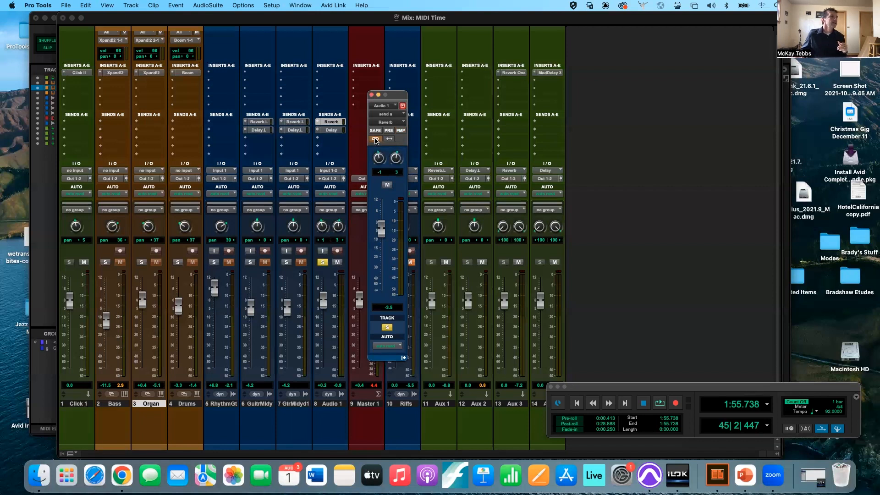
left_click_drag(376, 152, 376, 146)
left_click(376, 138)
left_click(376, 139)
mouse_move(379, 160)
left_mouse_down()
mouse_move(376, 166)
mouse_move(377, 155)
left_mouse_up()
left_click(376, 140)
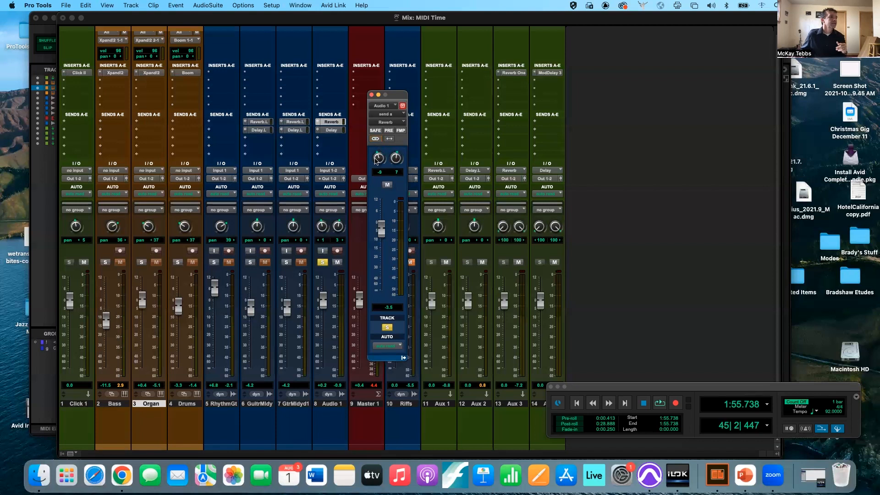
left_click_drag(375, 159, 370, 178)
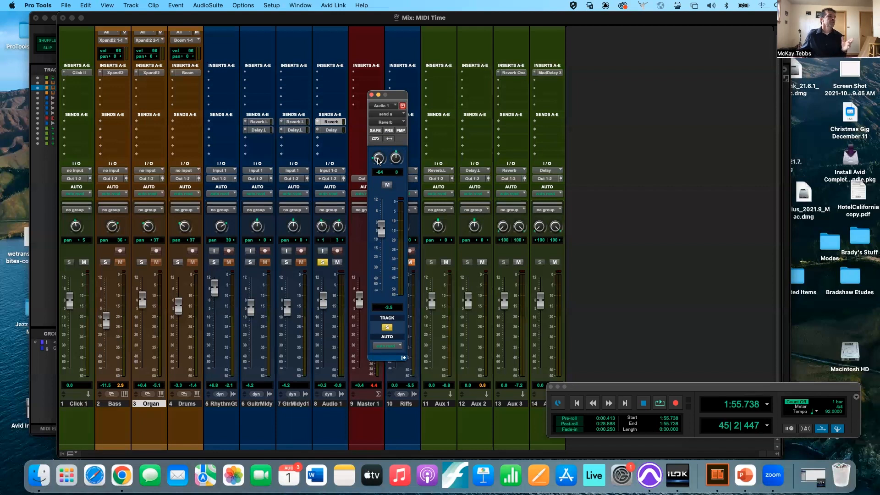
left_click(376, 139)
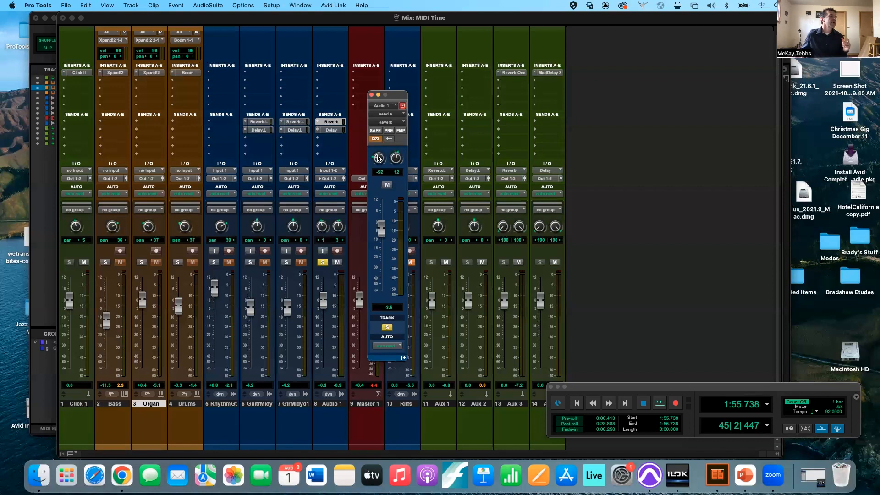
mouse_move(378, 158)
left_mouse_down()
mouse_move(378, 133)
mouse_move(375, 148)
left_mouse_up()
- Try mirrored send panning, setting the right pan to -19 and the linked pans to 79 and -79
left_click(375, 139)
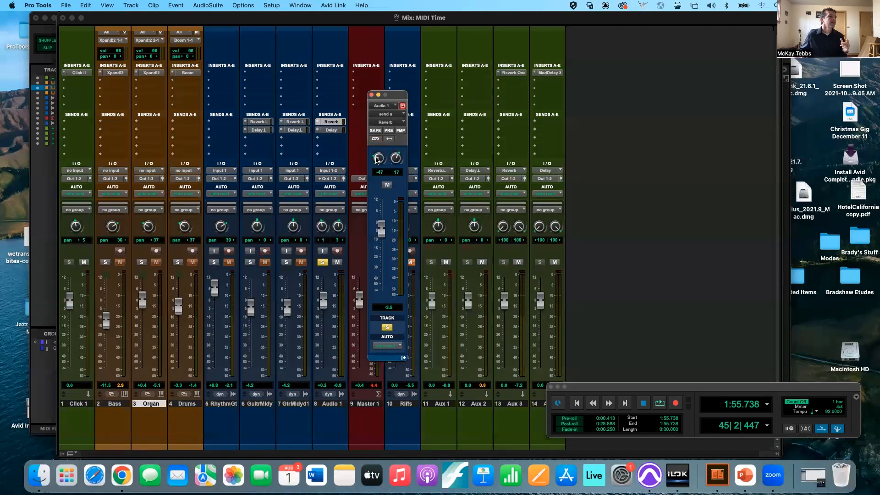
left_click_drag(375, 173, 393, 123)
left_click(389, 139)
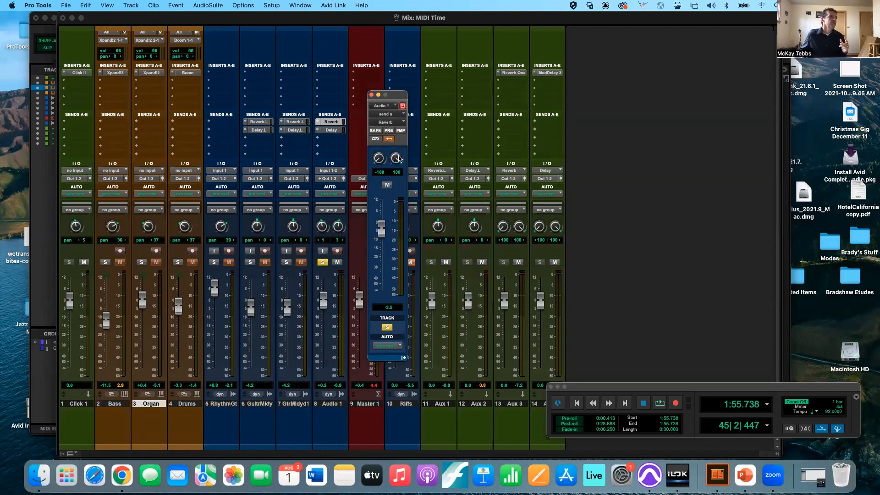
left_click_drag(396, 169, 389, 149)
left_click(375, 139)
left_click_drag(394, 161, 388, 143)
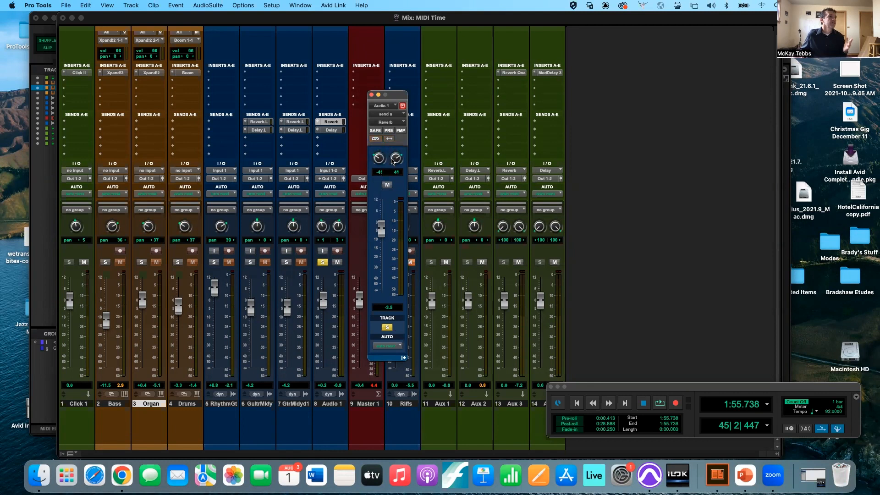
left_click_drag(386, 167, 383, 187)
left_click(375, 139)
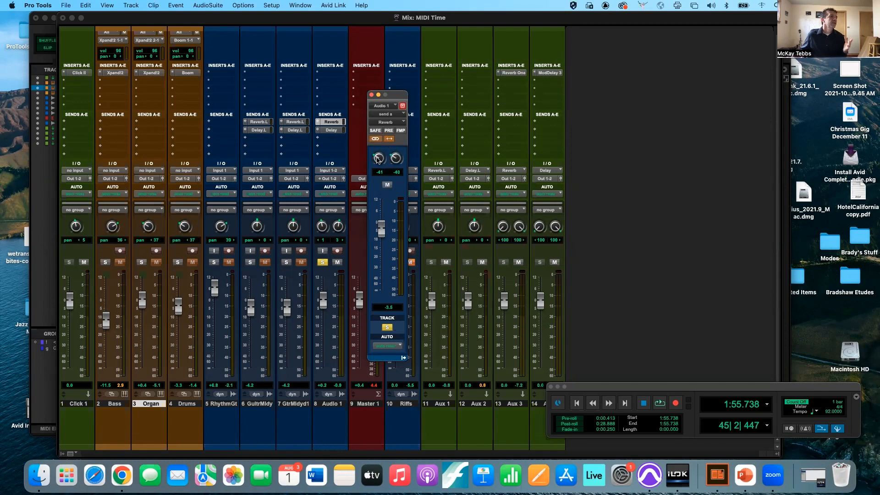
mouse_move(374, 157)
left_mouse_down()
mouse_move(368, 178)
mouse_move(373, 148)
mouse_move(372, 161)
left_mouse_up()
- Pan the send left fully left and right to 98, narrow the mirrored linked pans toward centre, and close the window
left_click_drag(377, 137, 372, 153)
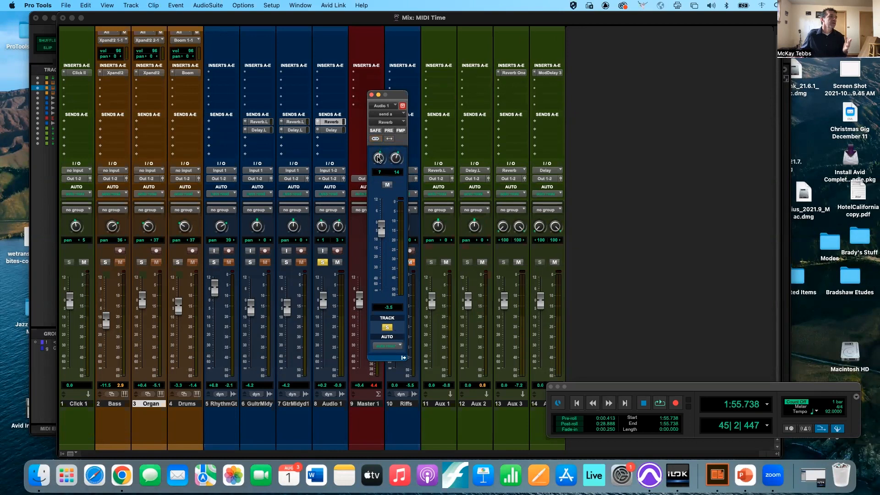
left_click_drag(367, 173, 363, 196)
left_click_drag(395, 149, 398, 130)
left_click(388, 138)
left_click(378, 138)
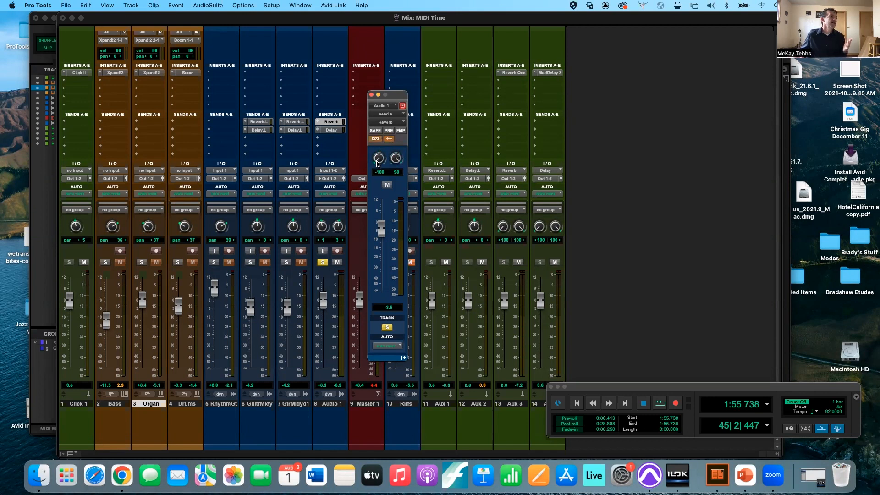
left_click_drag(375, 164, 363, 111)
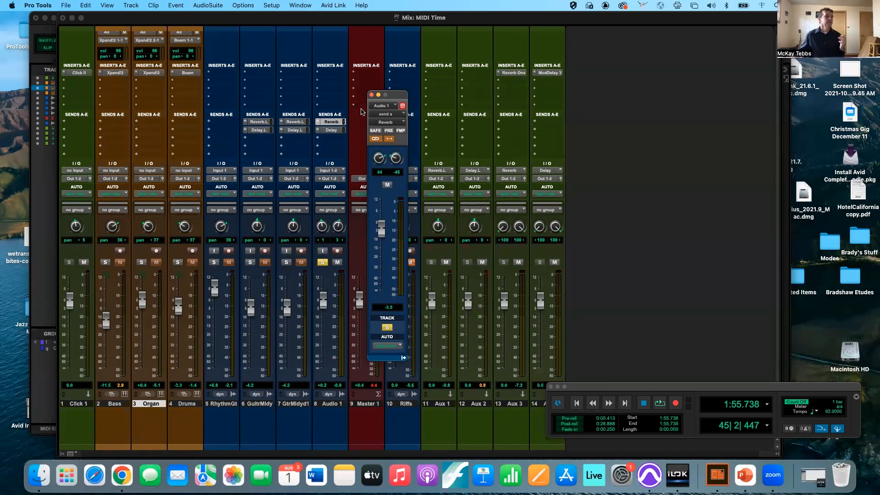
left_click(372, 94)
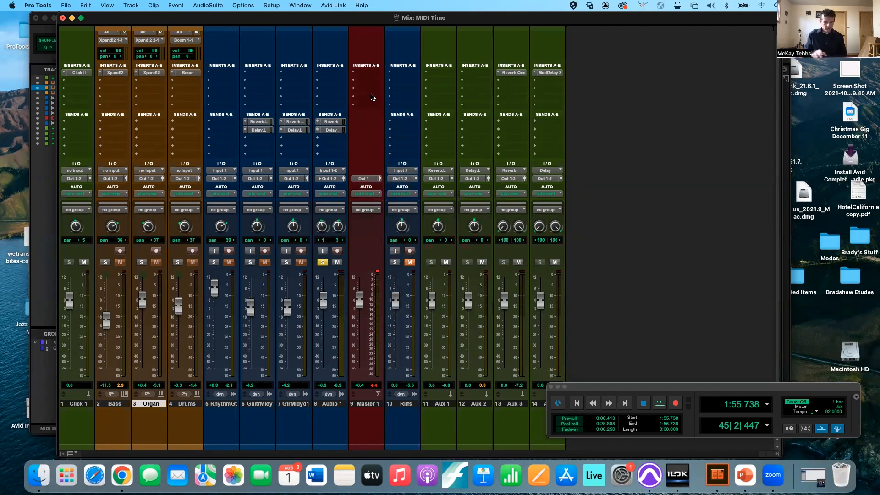
- Switch to the Edit window and select the Pencil tool
key("super+equal")
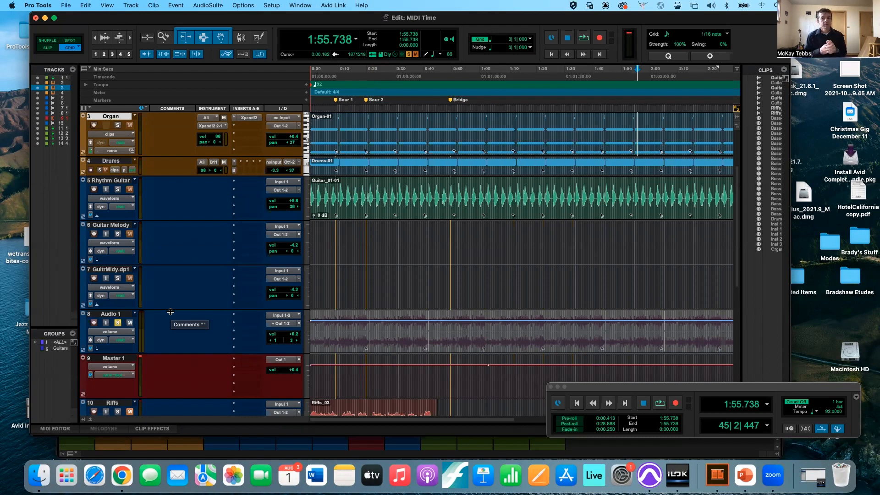
left_click(261, 38)
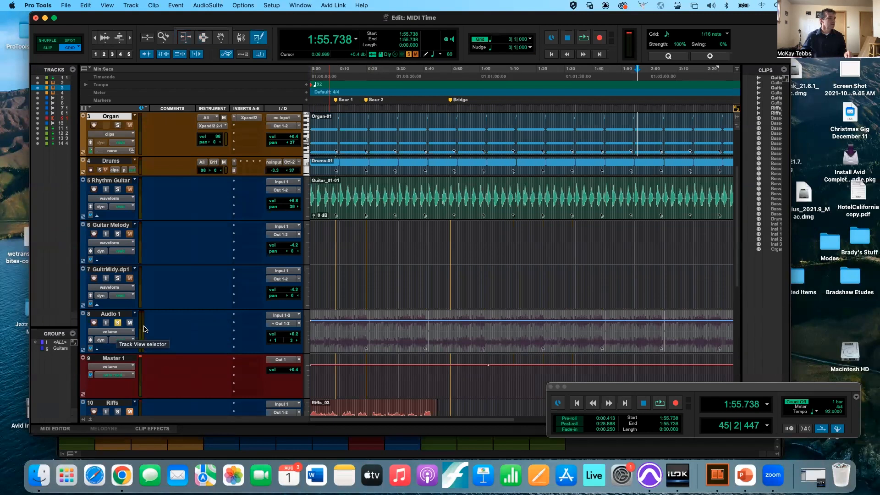
left_click(342, 318)
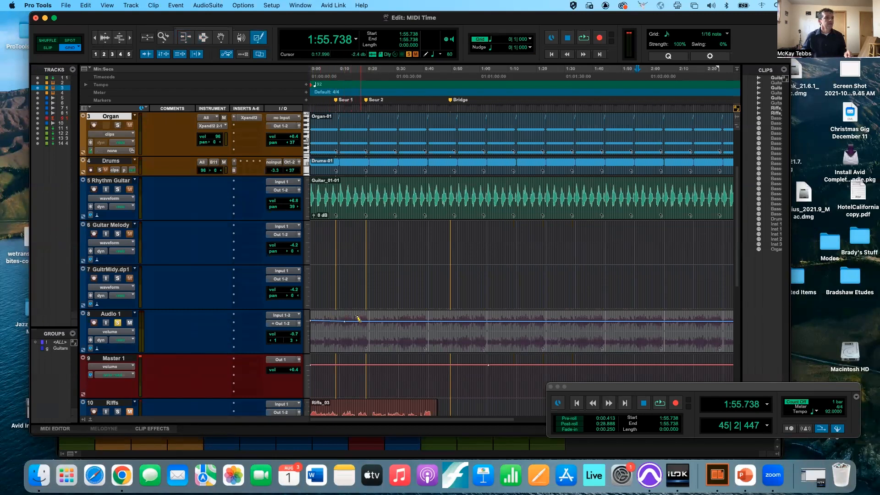
left_click_drag(361, 321, 384, 330)
left_click(401, 316)
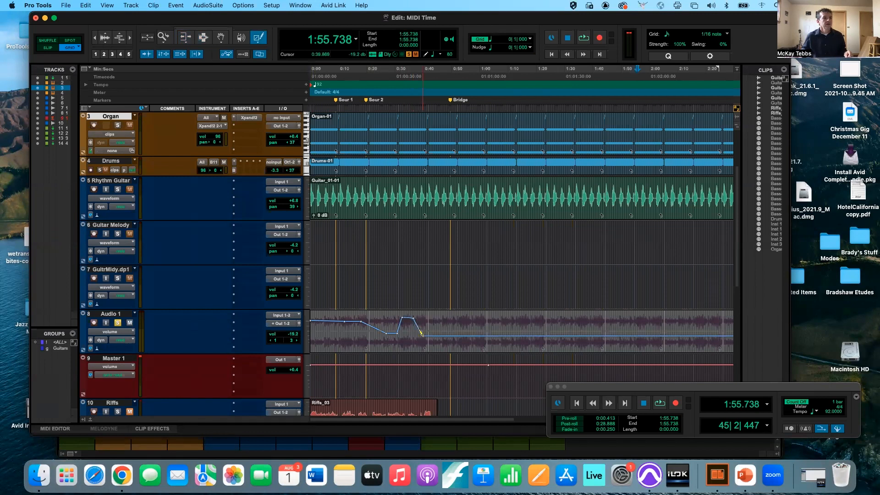
key("super+z")
key("super+z")
key("super+z")
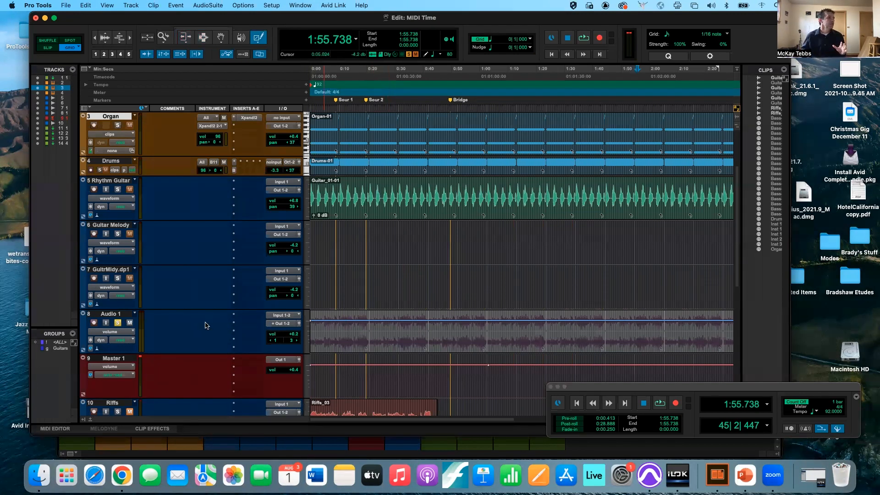
- Cycle Audio 1's automation mode through off, touch and latch, settle on touch, and open its output fader
left_click(125, 342)
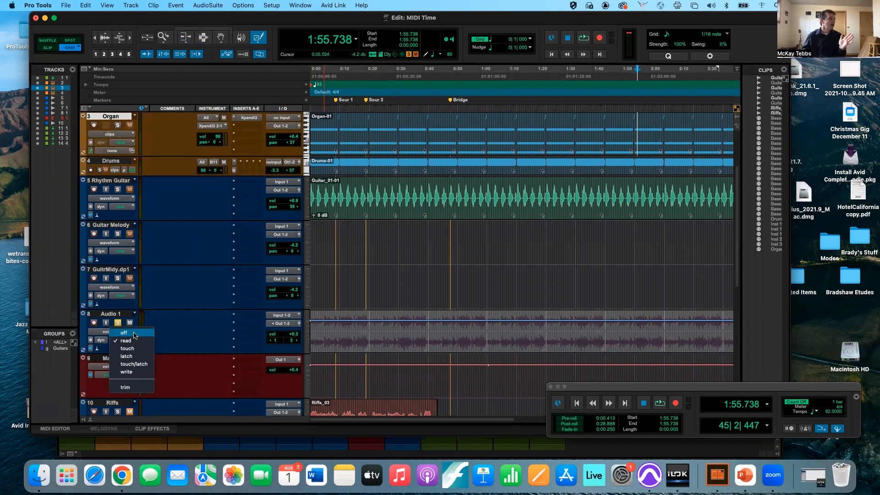
left_click(134, 334)
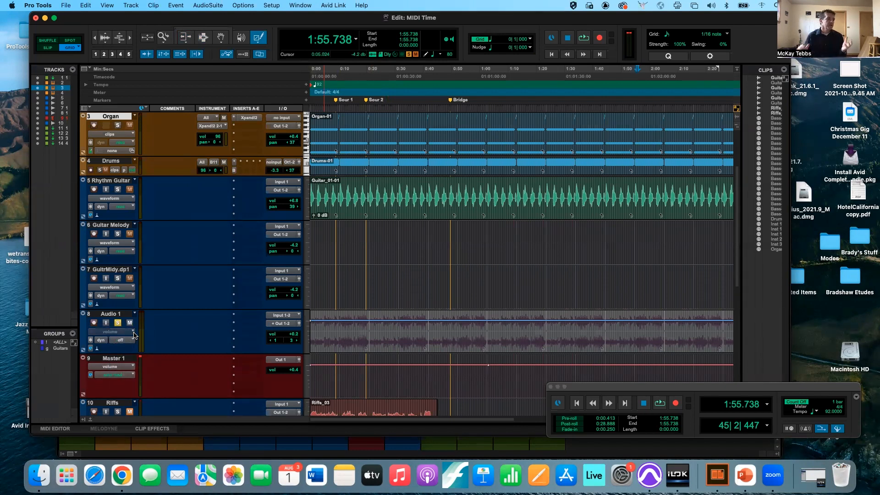
left_click(131, 340)
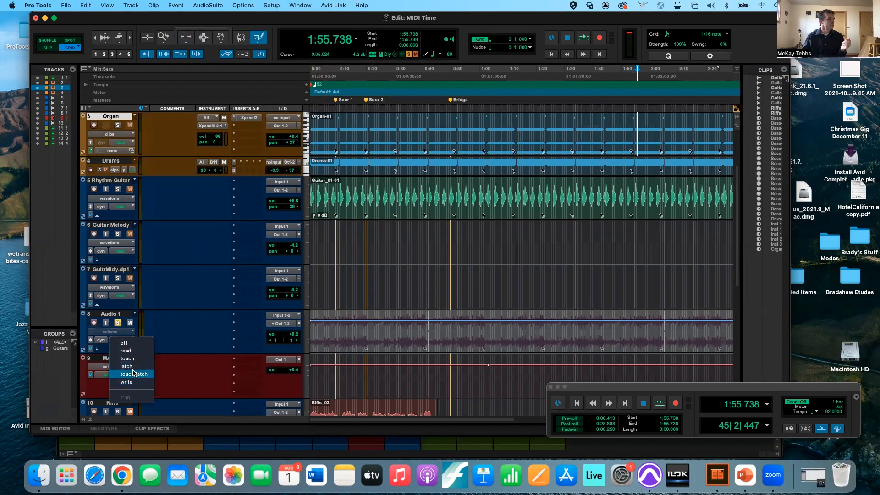
left_click(135, 359)
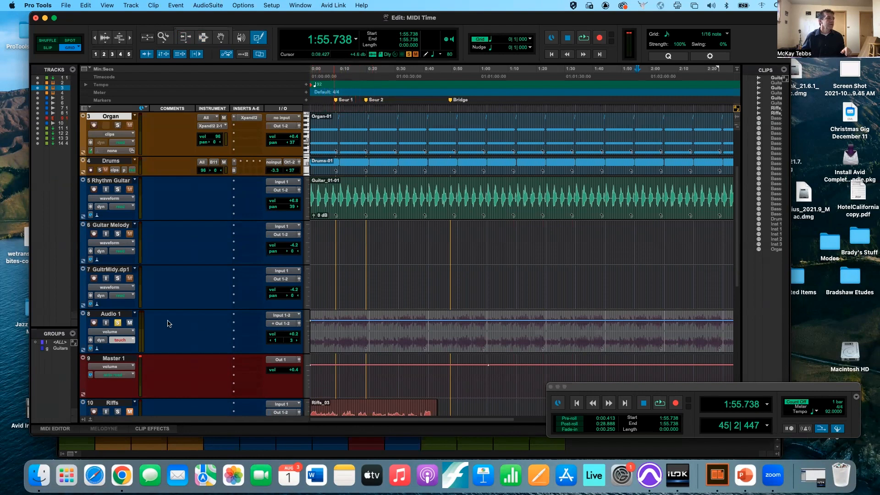
left_click(129, 340)
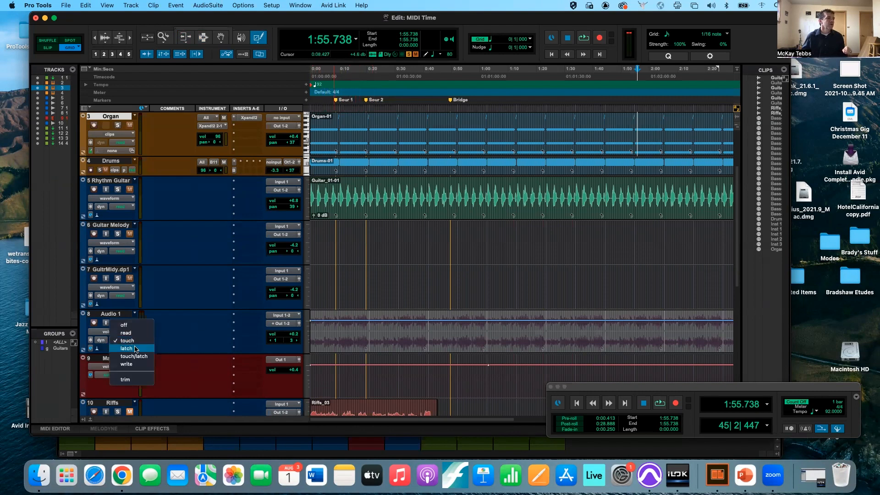
left_click(127, 348)
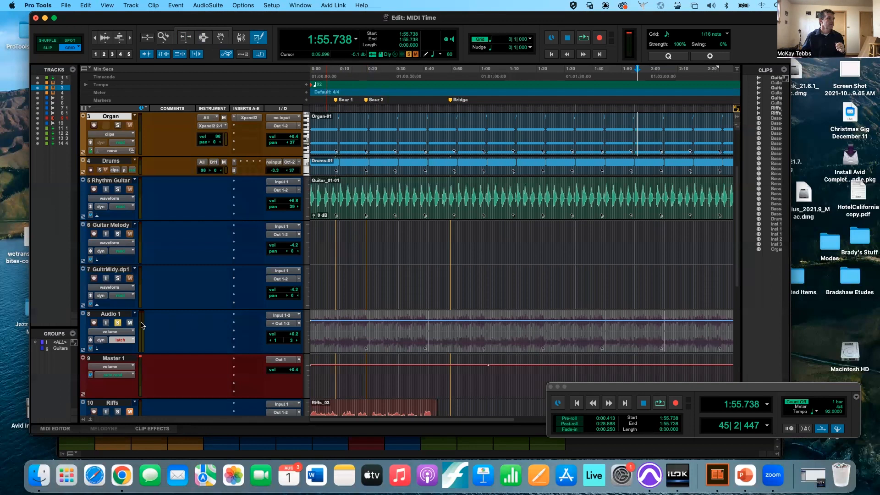
left_click(128, 342)
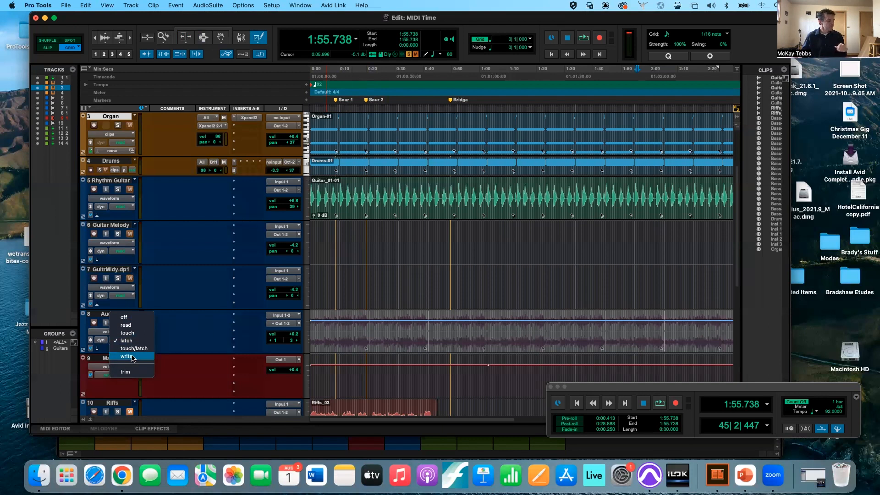
left_click(130, 333)
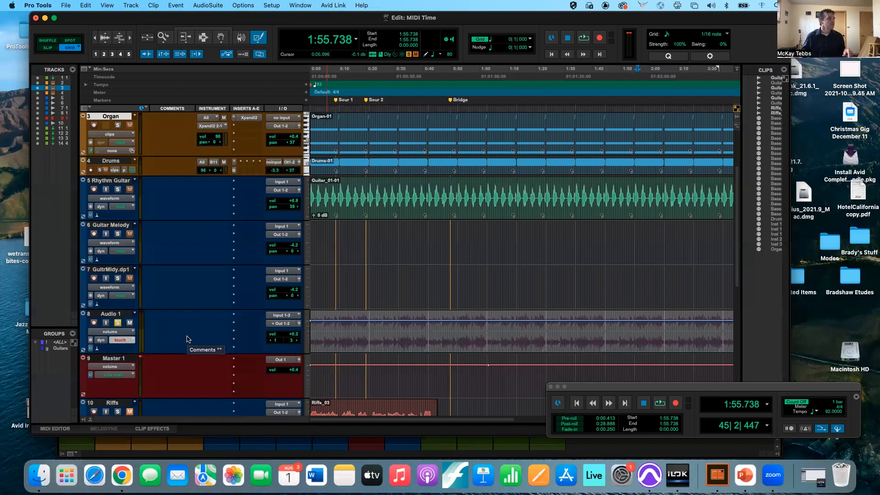
left_click(299, 324)
- Set Audio 1's floating output fader to +2.6 dB and select the Smart Tool
left_click_drag(393, 96, 235, 190)
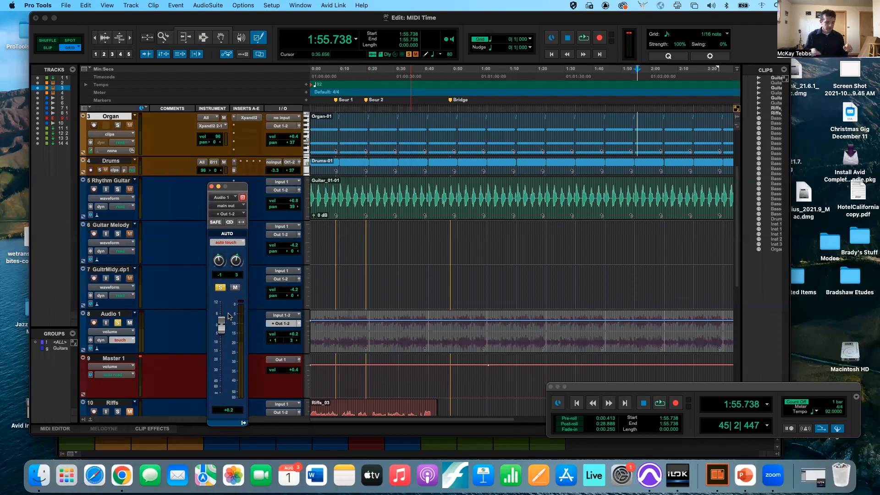
key("super+equal")
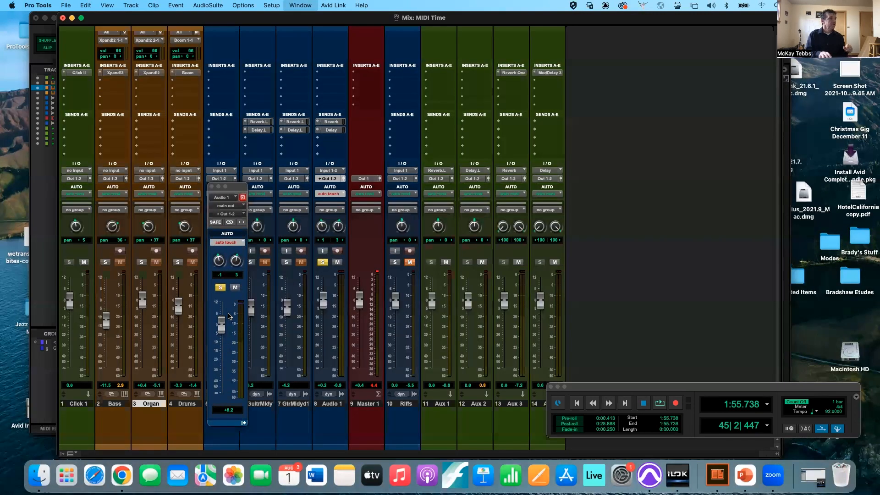
key("super+equal")
key("super+equal")
key("super+equal")
key("super+equal")
key("super+equal")
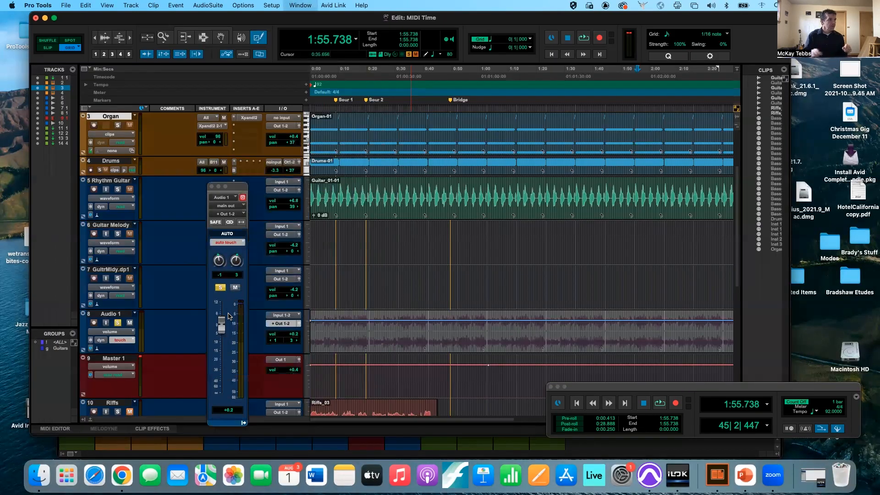
left_click(219, 328)
mouse_move(219, 327)
left_mouse_down()
mouse_move(219, 378)
mouse_move(217, 315)
mouse_move(218, 362)
mouse_move(219, 323)
left_mouse_up()
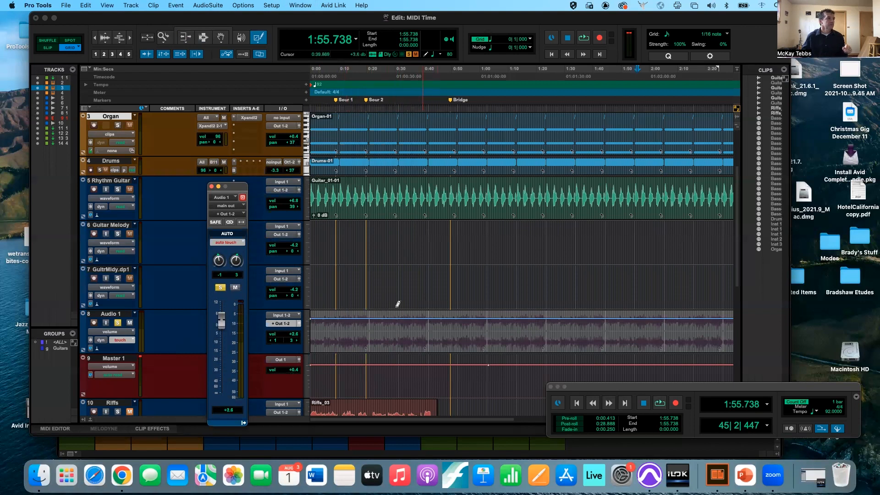
left_click(203, 29)
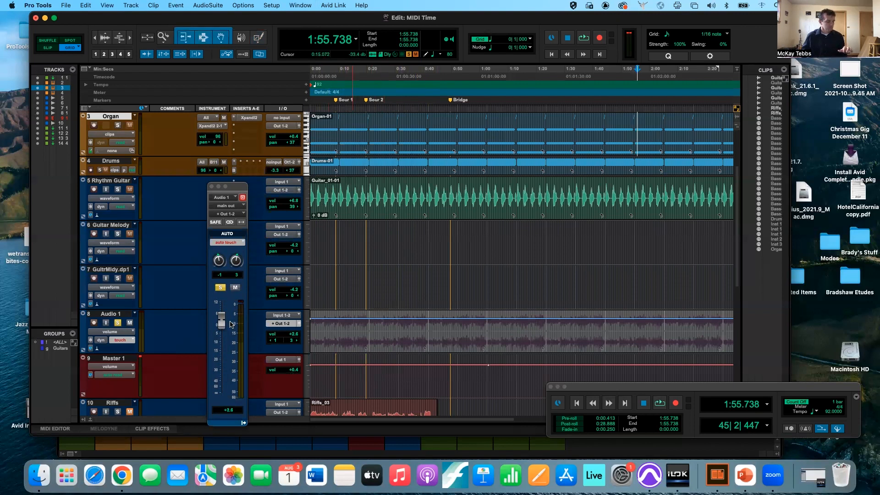
- From the session start, record a Touch volume ride lowering Audio 1, then undo the pass
key("Return")
key("space")
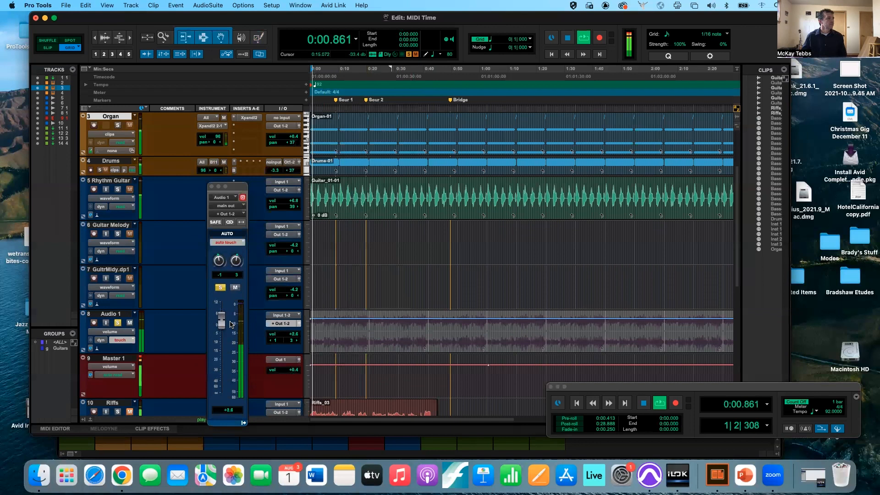
left_click_drag(222, 324, 219, 362)
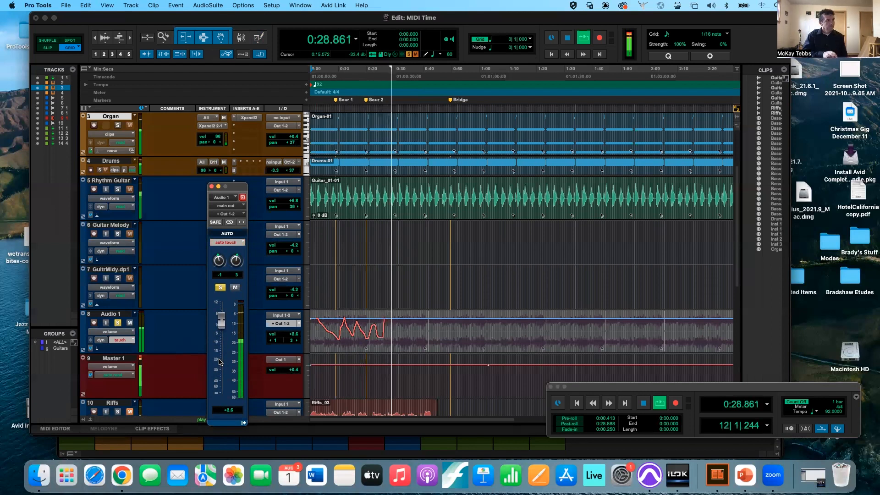
key("space")
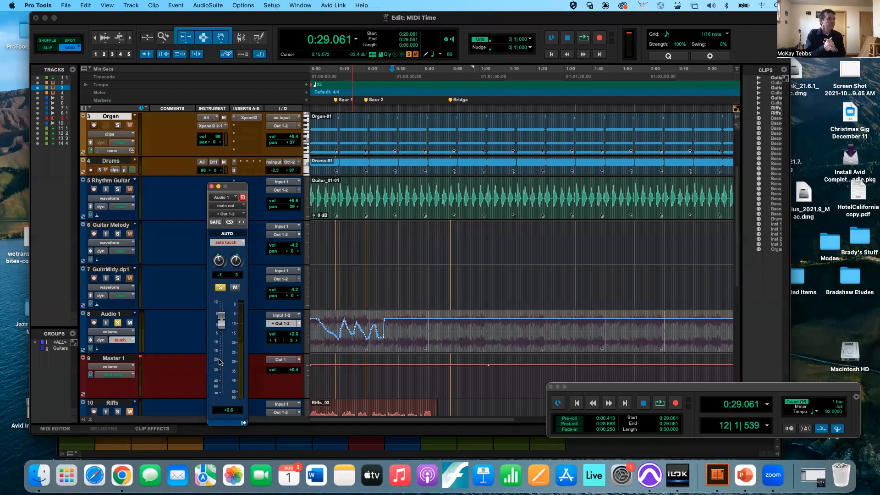
key("super+z")
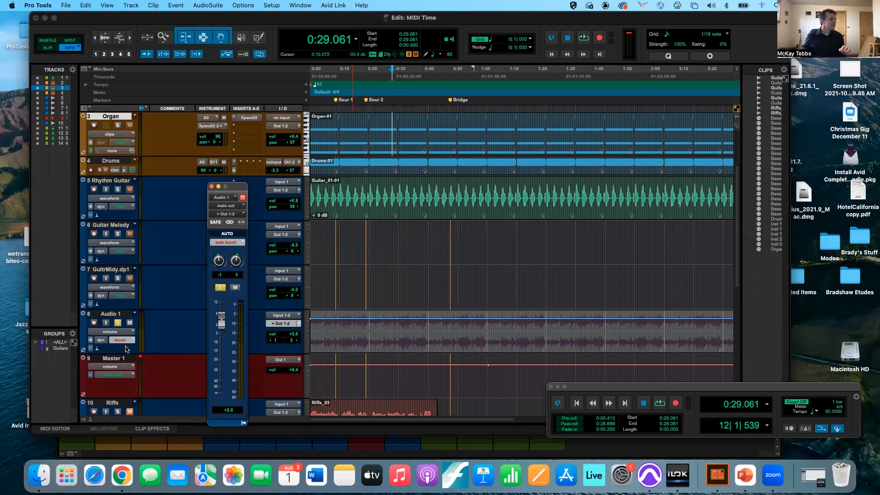
- Switch Audio 1 to Latch mode and write two volume dips during playback
left_click(128, 340)
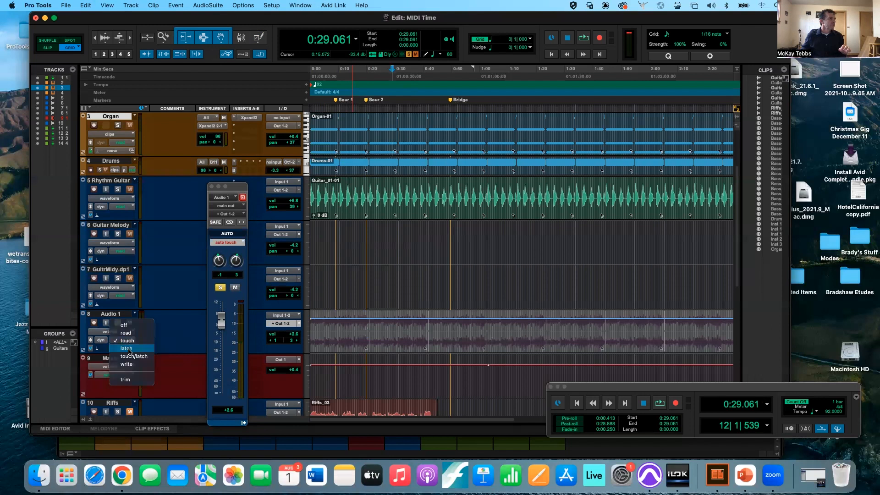
left_click(128, 349)
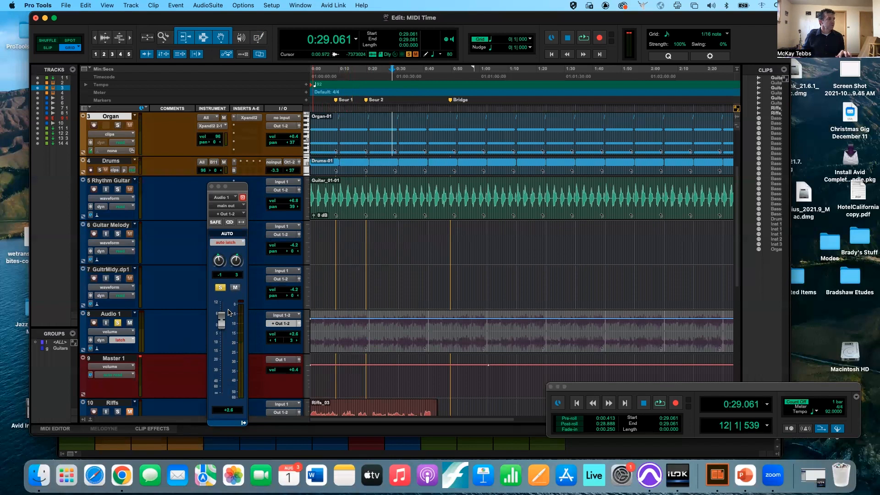
key("space")
left_click_drag(229, 313, 225, 352)
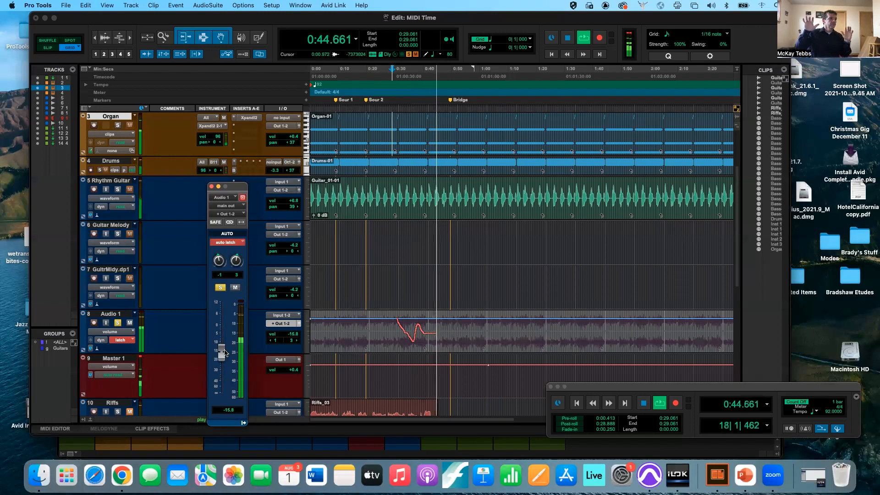
key("space")
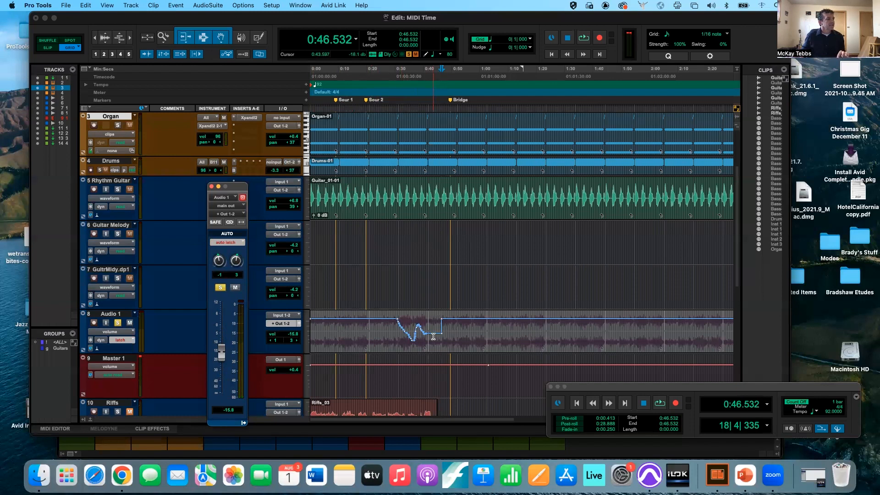
key("space")
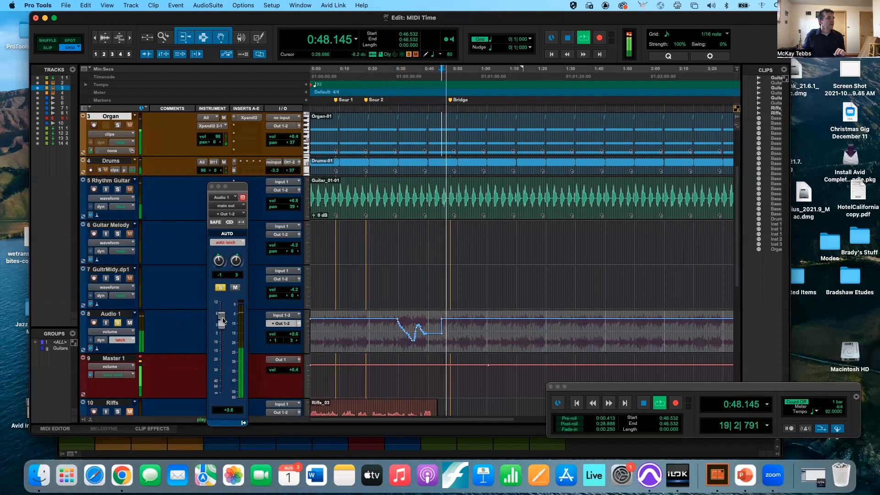
left_click_drag(223, 319, 231, 352)
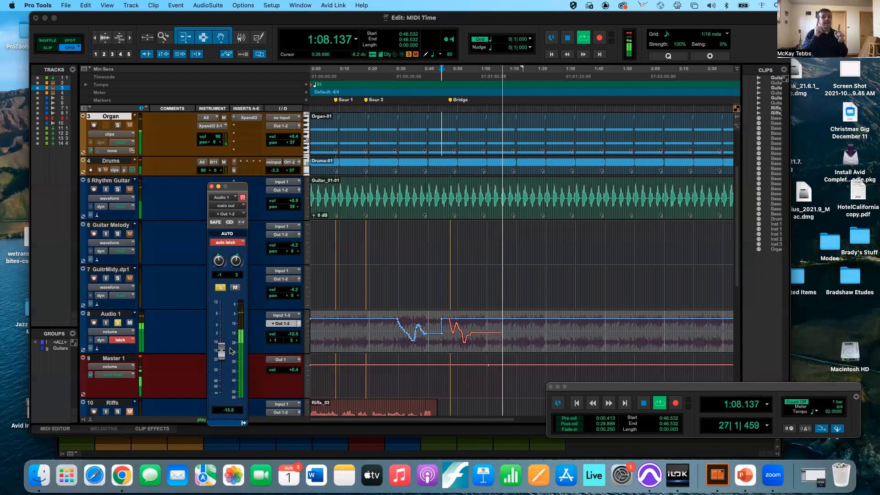
key("space")
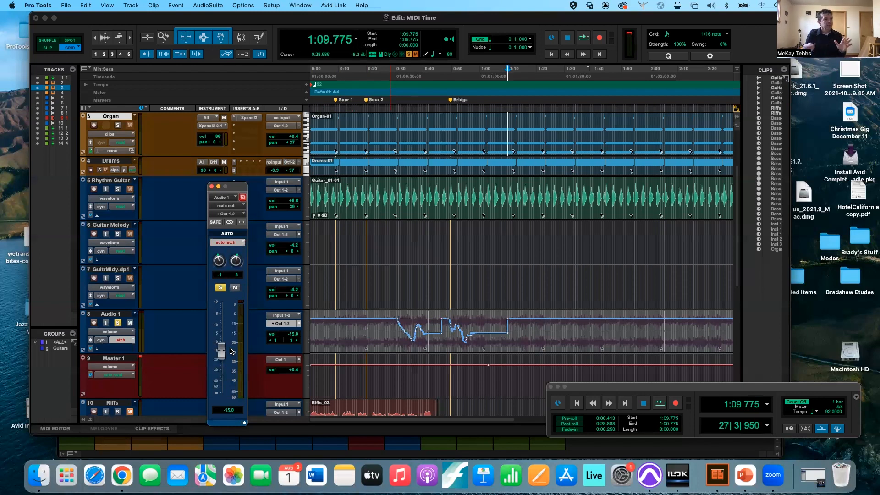
- Return Audio 1's automation mode to Read and move its floating fader aside
left_click(121, 340)
left_click(133, 325)
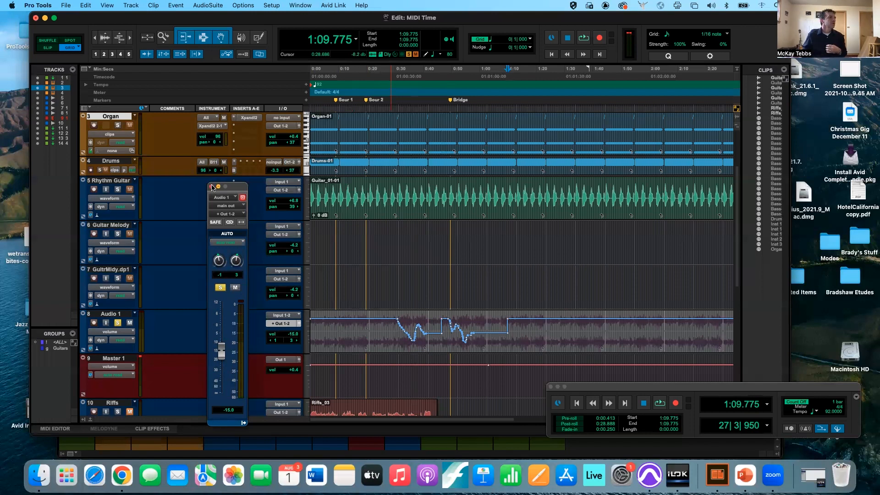
left_click_drag(235, 187, 200, 150)
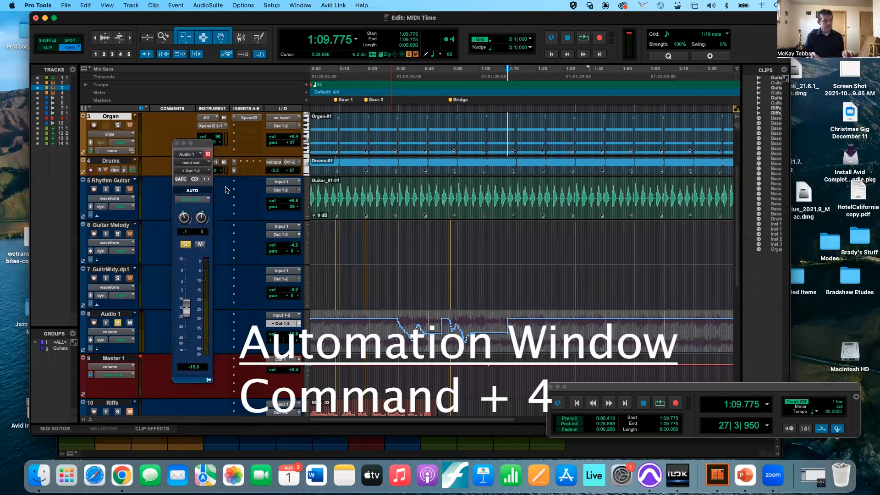
- Open the Automation window with Cmd+4 and suspend all session automation
key("cmd+4")
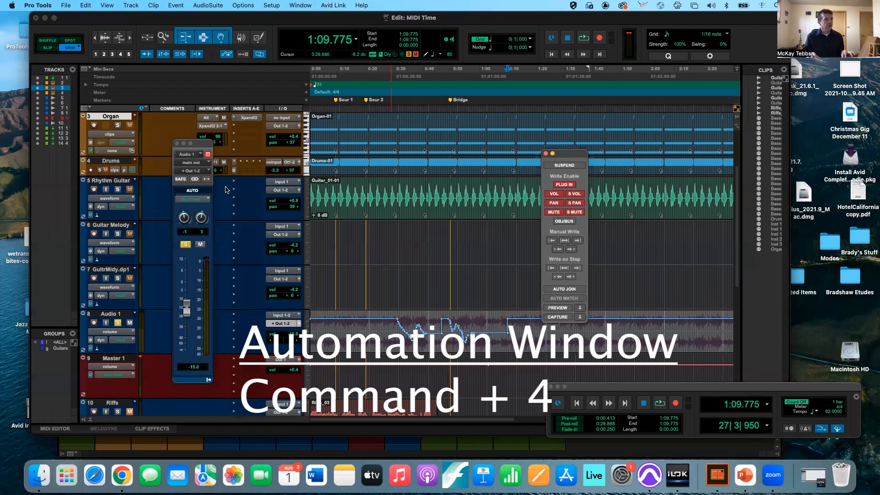
key("super+4")
key("super+4")
key("super+4")
key("super+4")
key("super+4")
key("super+4")
key("super+4")
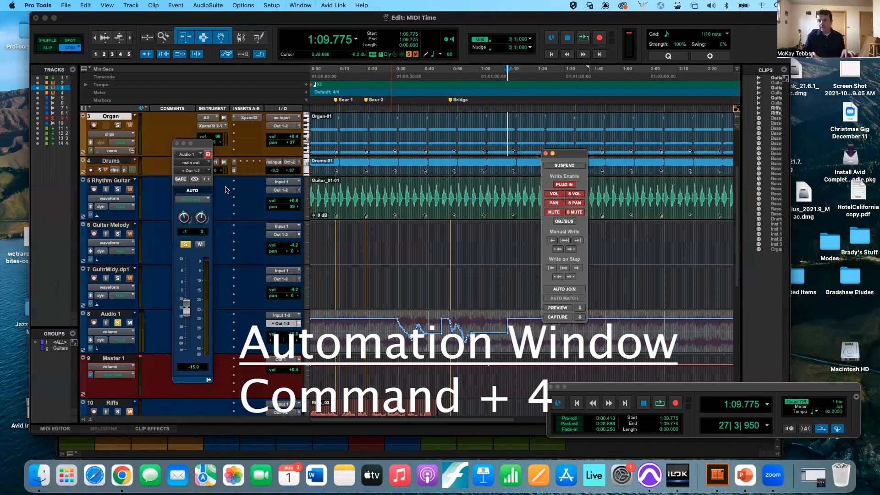
key("super+4")
key("super+4")
left_click_drag(577, 155, 393, 169)
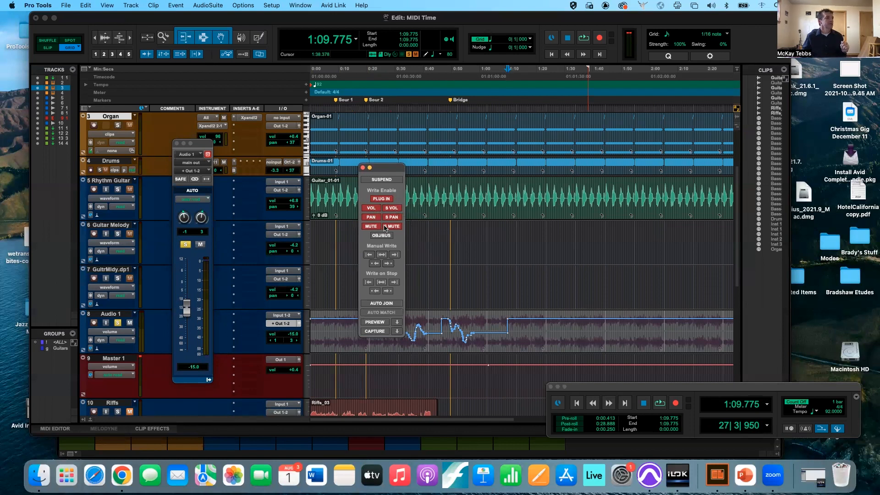
left_click(380, 180)
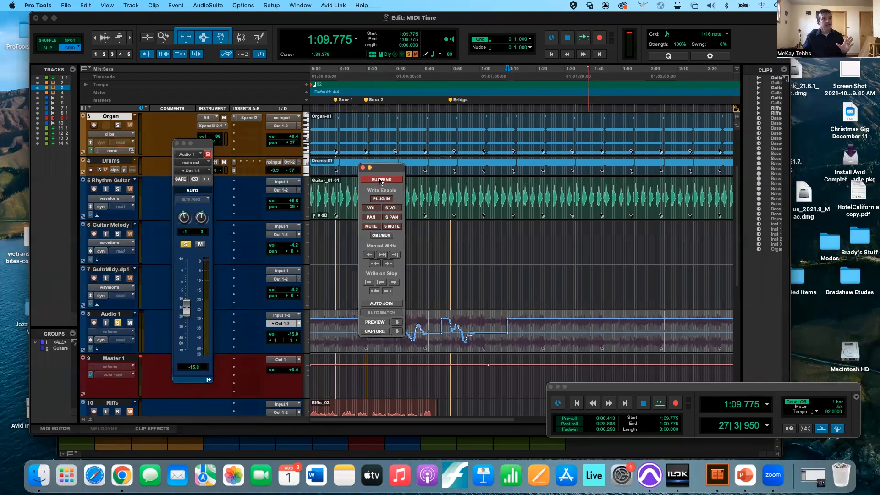
left_click(380, 180)
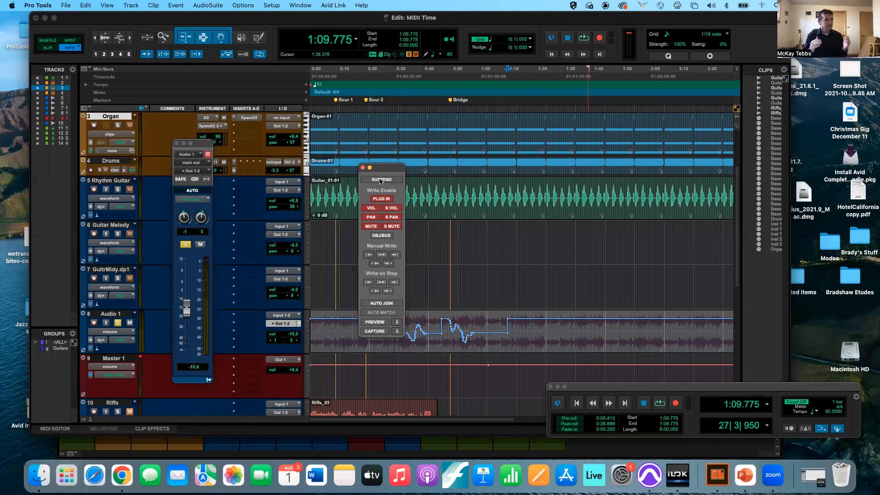
left_click(379, 180)
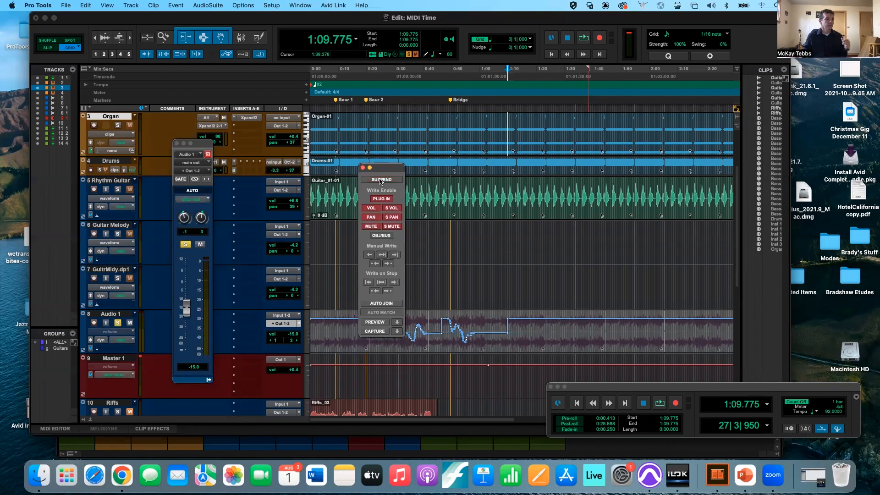
- Close the Automation window and the floating Audio 1 fader
key("super+4")
key("super+4")
key("super+4")
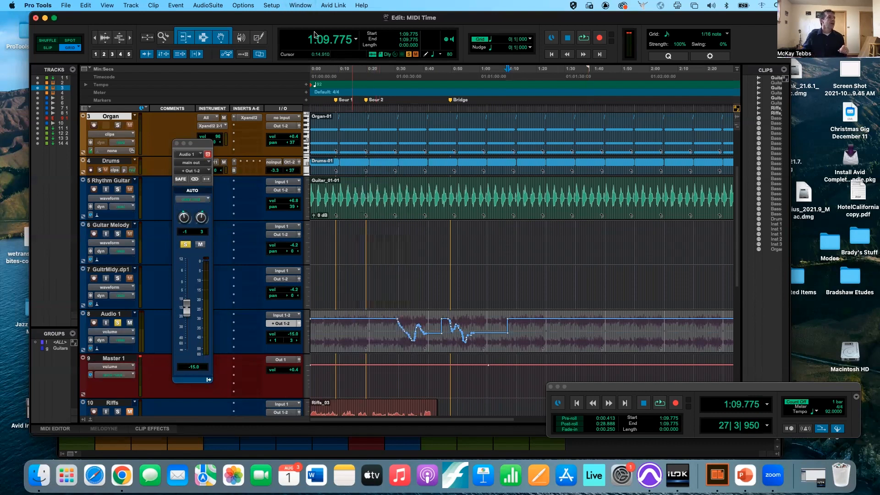
left_click(301, 6)
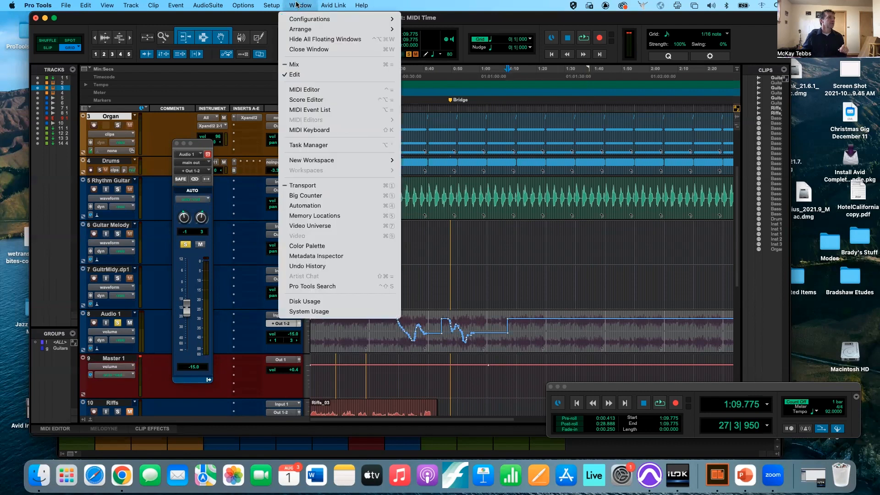
mouse_move(319, 160)
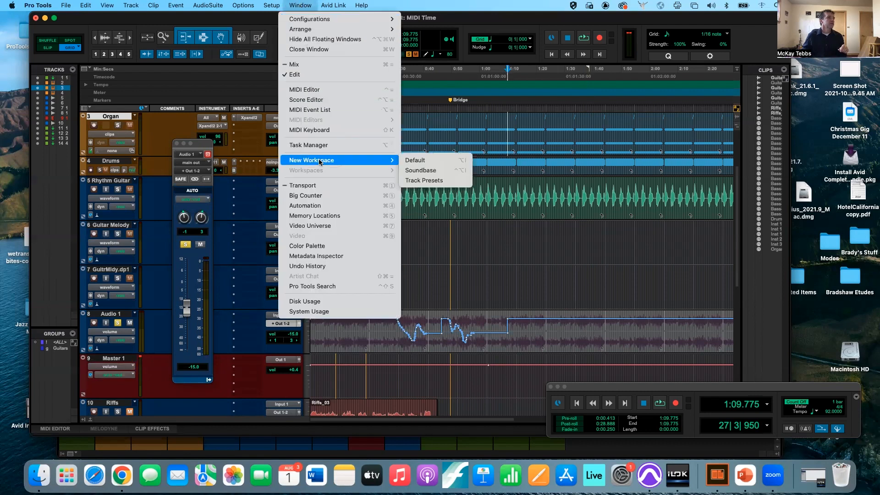
left_click(316, 205)
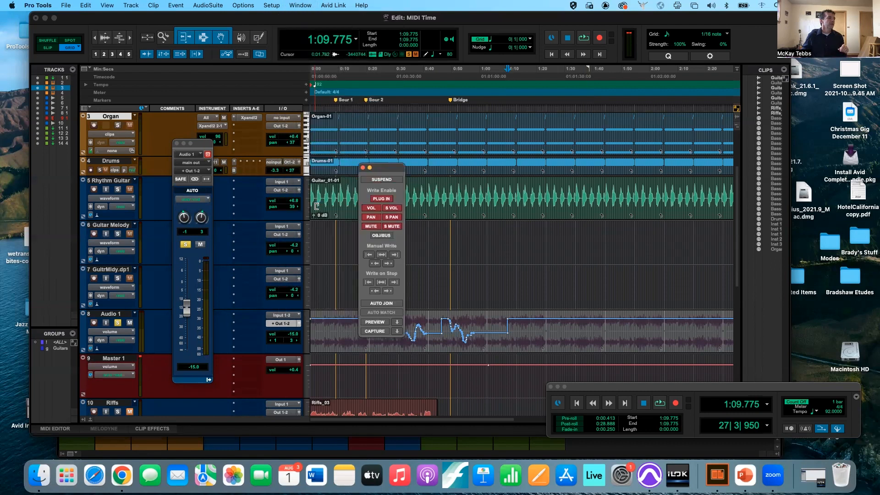
left_click(363, 168, "alt")
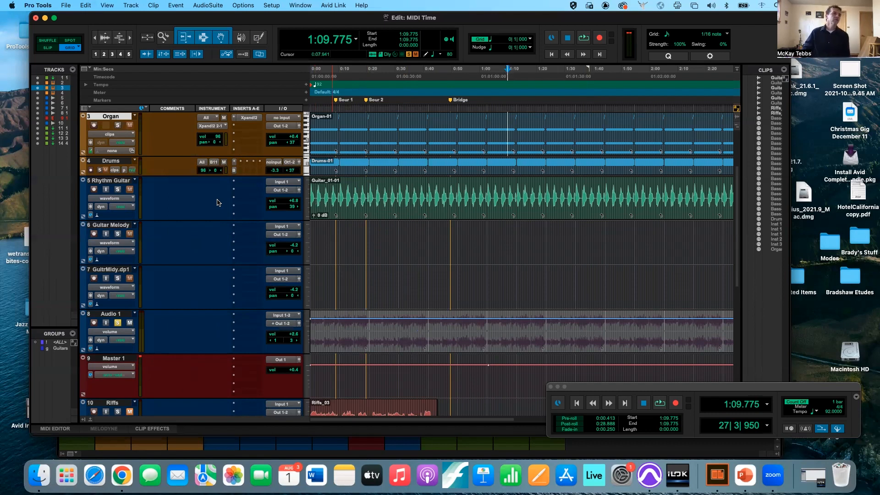
- Start a new MIDI group and add the Bass and Drums tracks to it
scroll(222, 281, "down", 5)
scroll(222, 280, "up", 10)
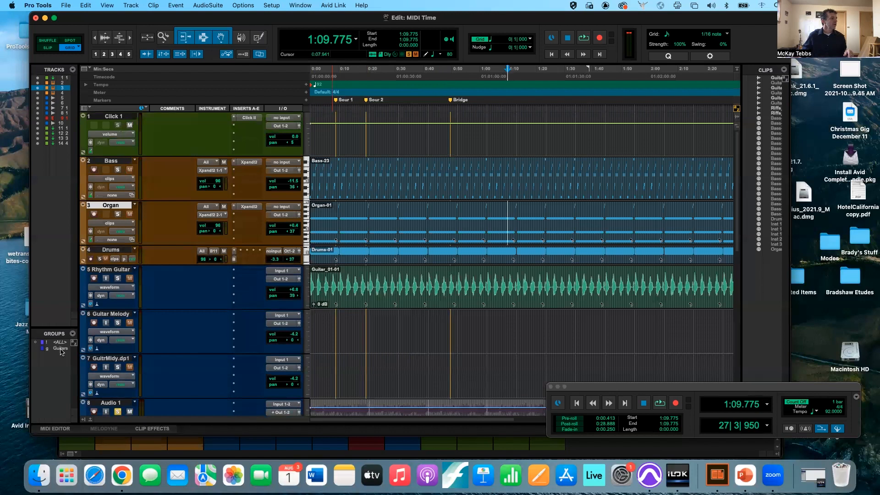
left_click(56, 350)
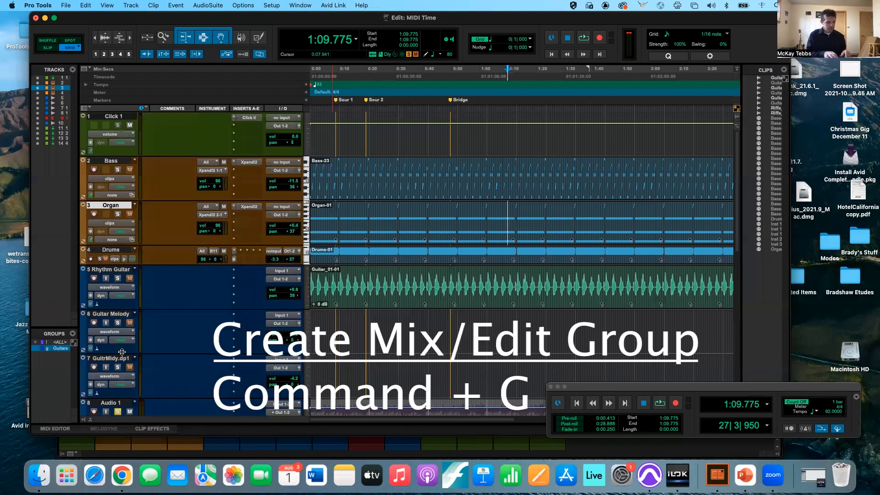
key("super+g")
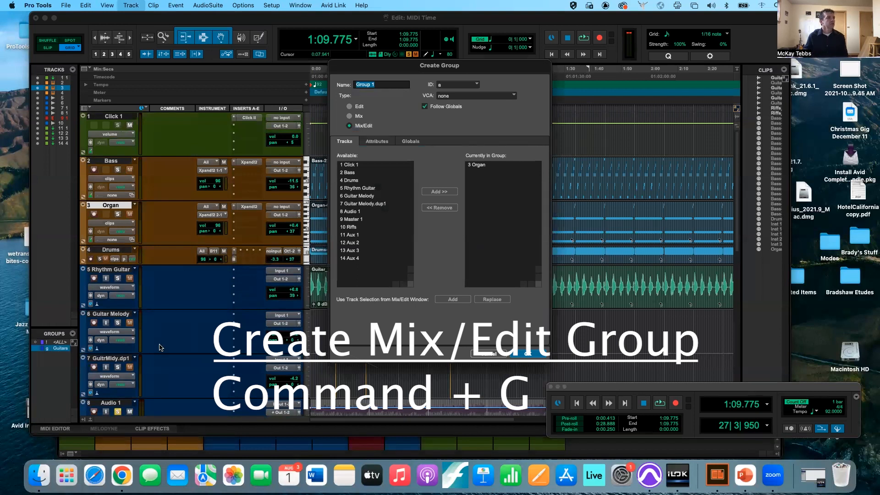
left_click_drag(500, 70, 457, 93)
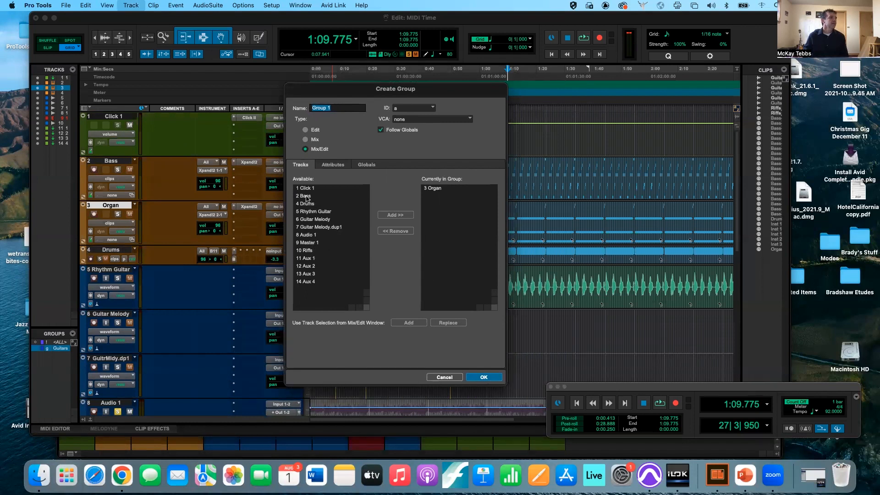
type("MIDI")
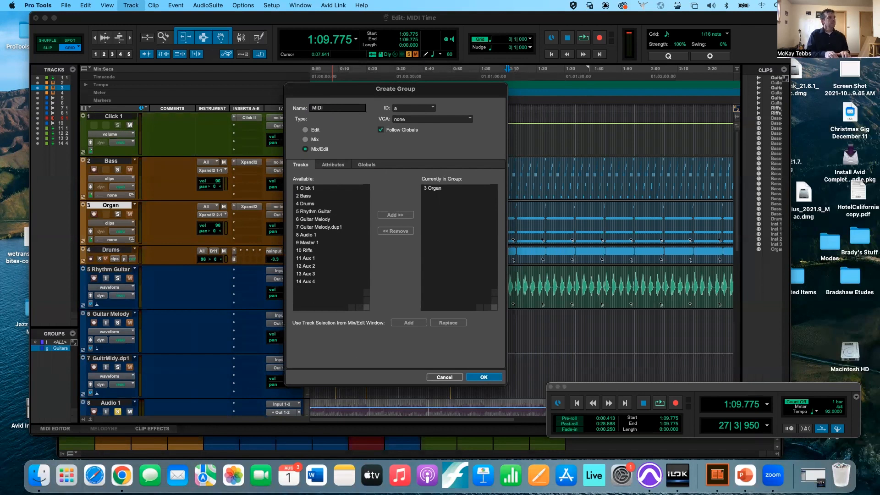
left_click(326, 196)
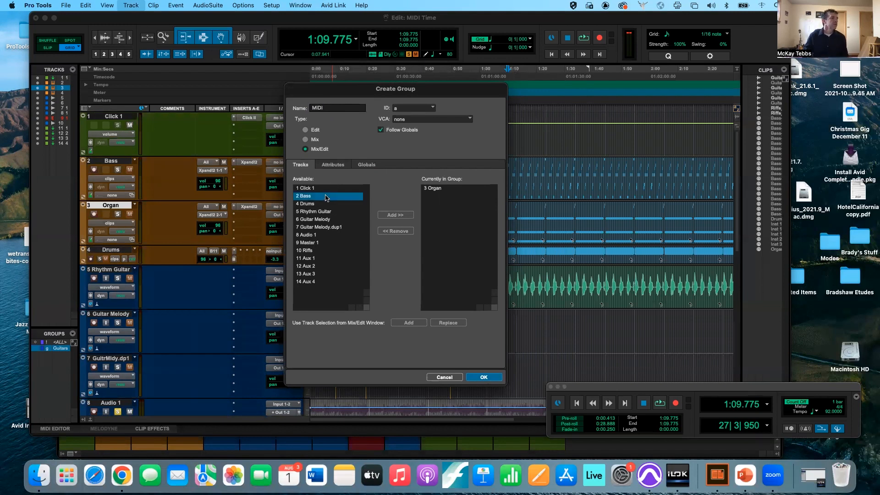
left_click(321, 204, "shift")
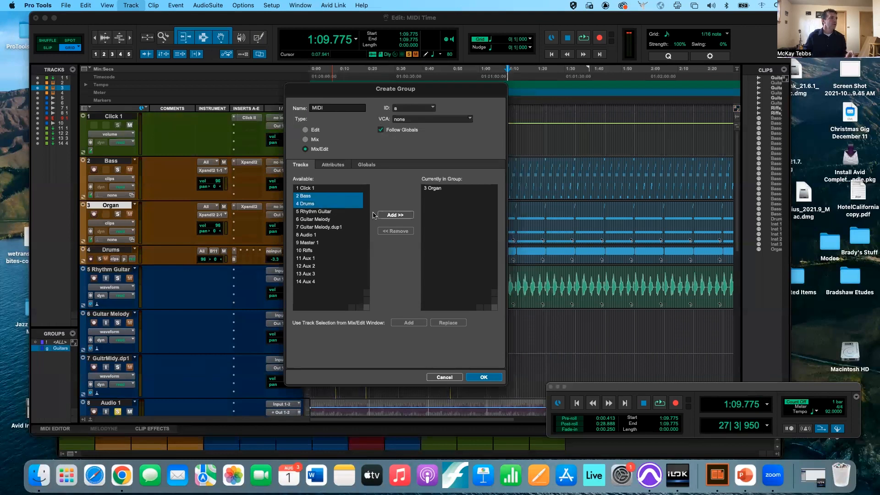
left_click(393, 215)
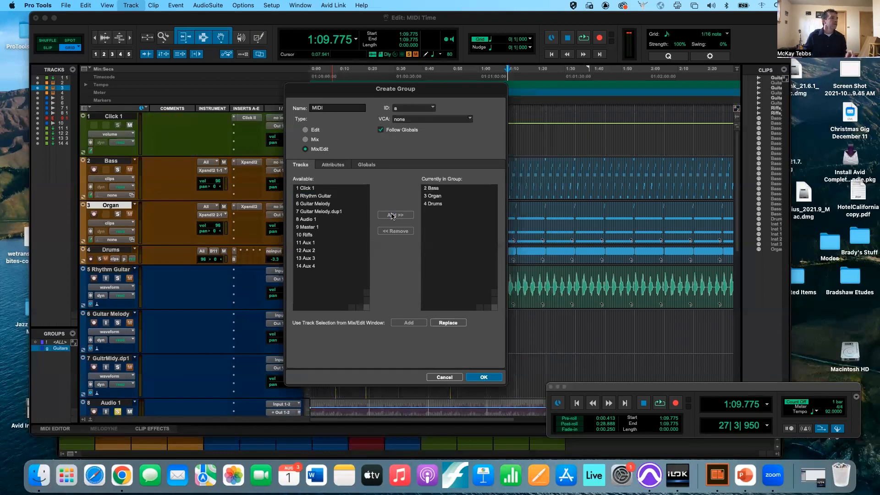
- Set the group ID to m and create the MIDI group
left_click(405, 111)
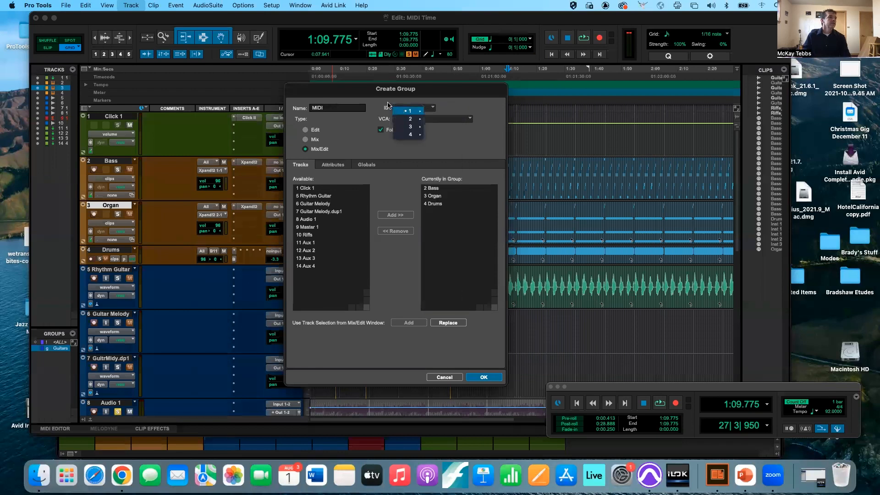
left_click(402, 111)
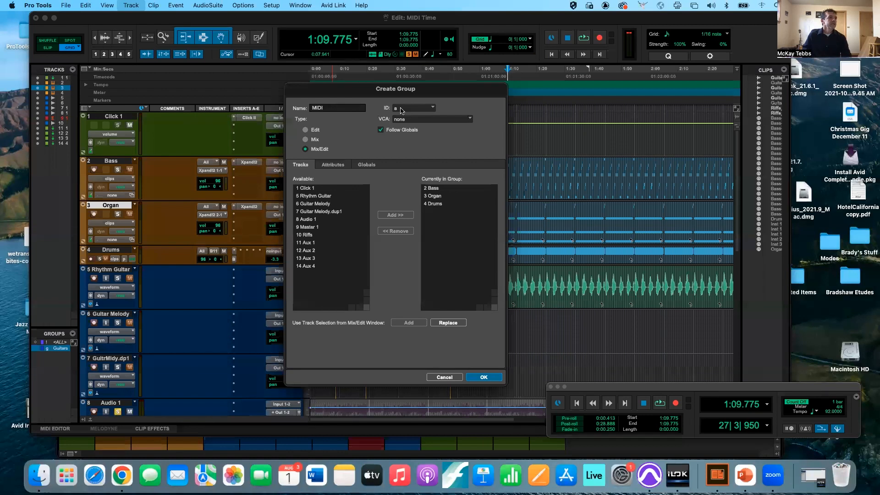
left_click(401, 110)
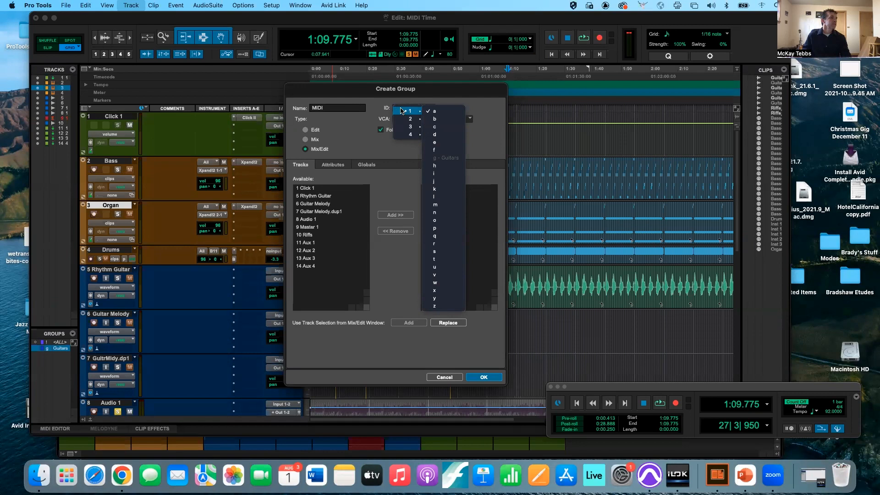
left_click(375, 111)
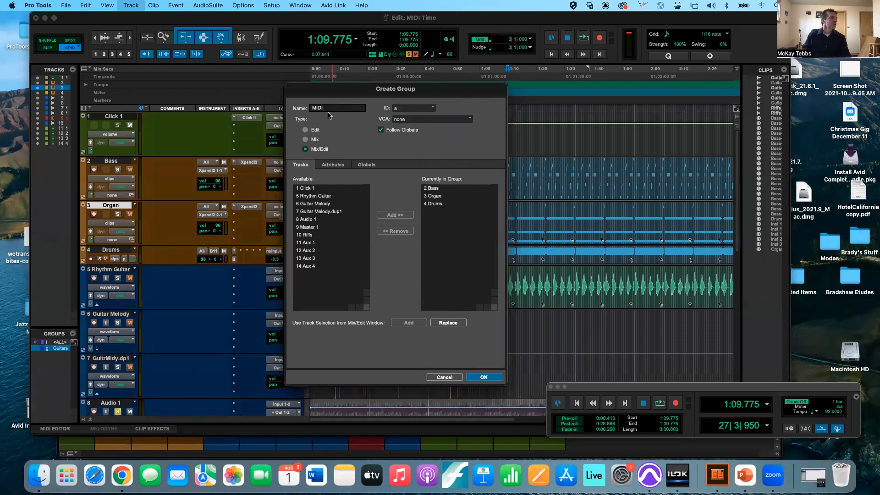
left_click(404, 110)
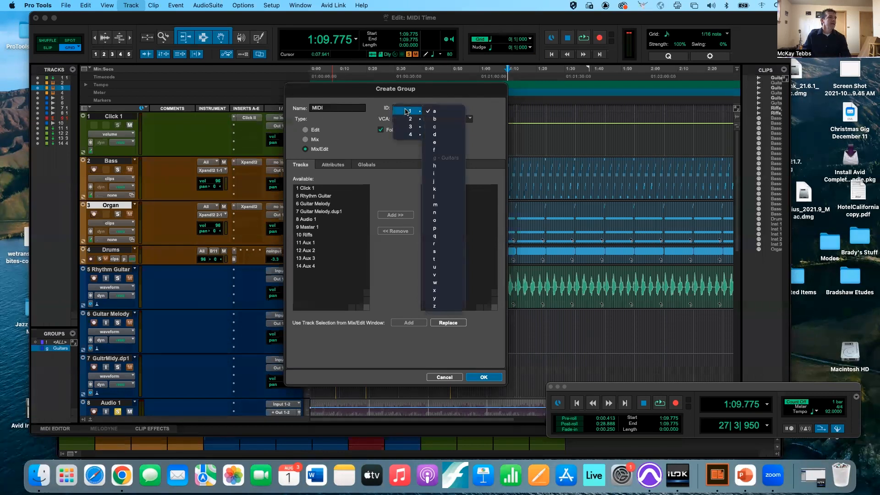
left_click(436, 204)
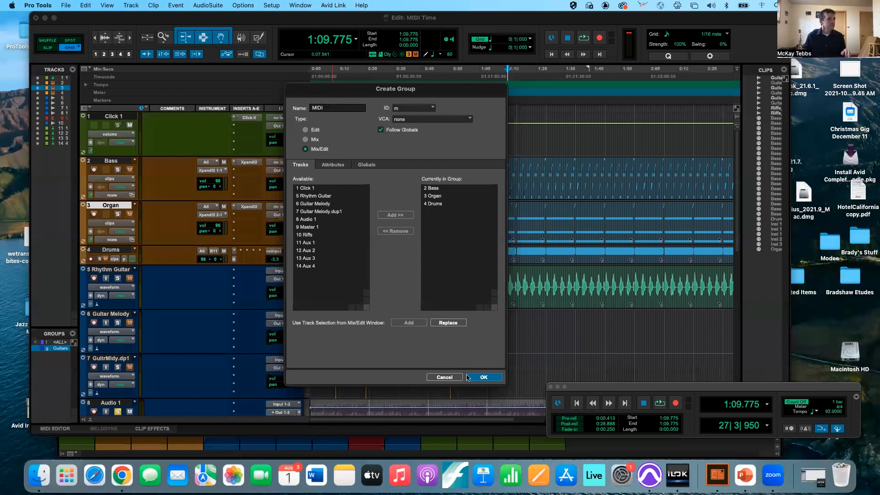
left_click(482, 378)
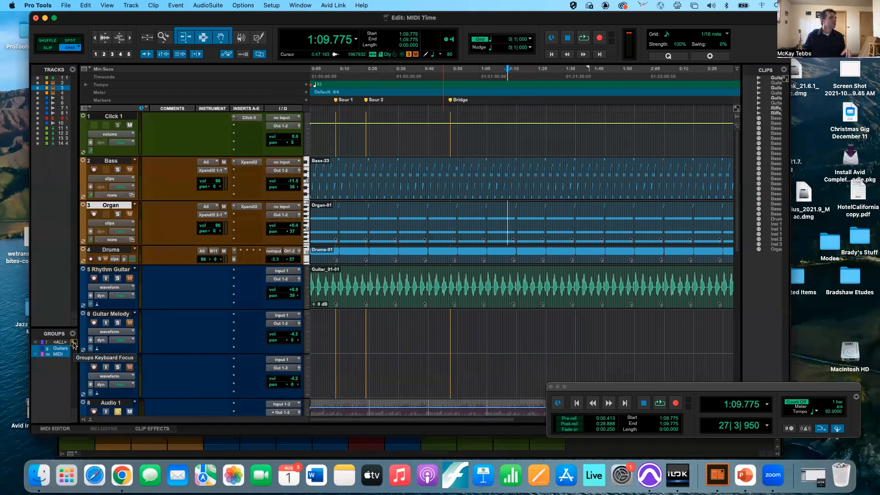
- Toggle a–z keyboard focus between the Edit tracks and Clips list, ending with Edit window focus
left_click(737, 109)
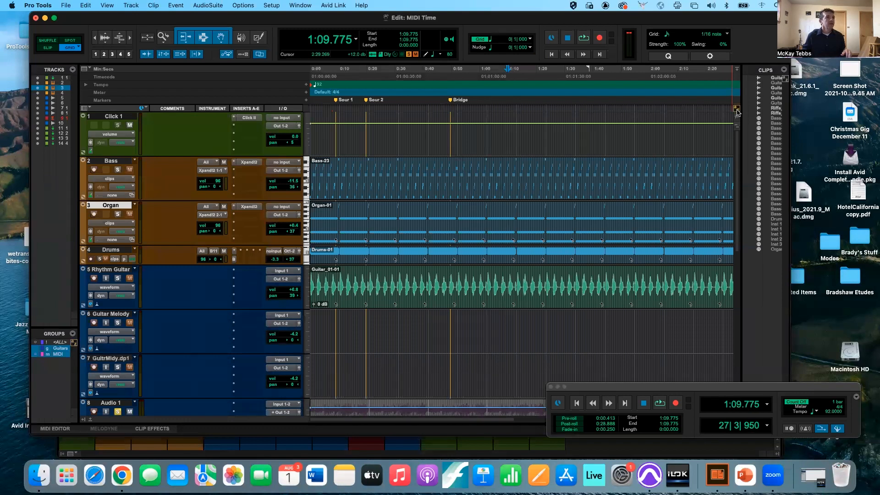
left_click(785, 79)
left_click(737, 109)
left_click(785, 79)
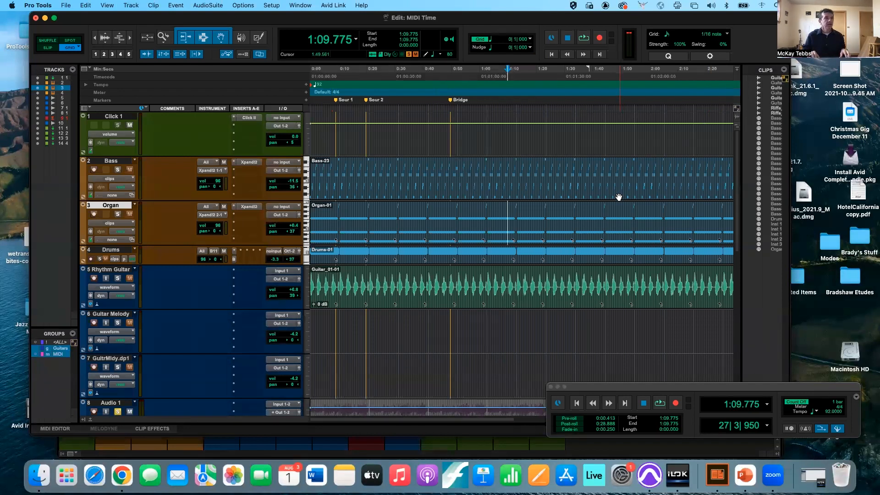
key("alt+super+1")
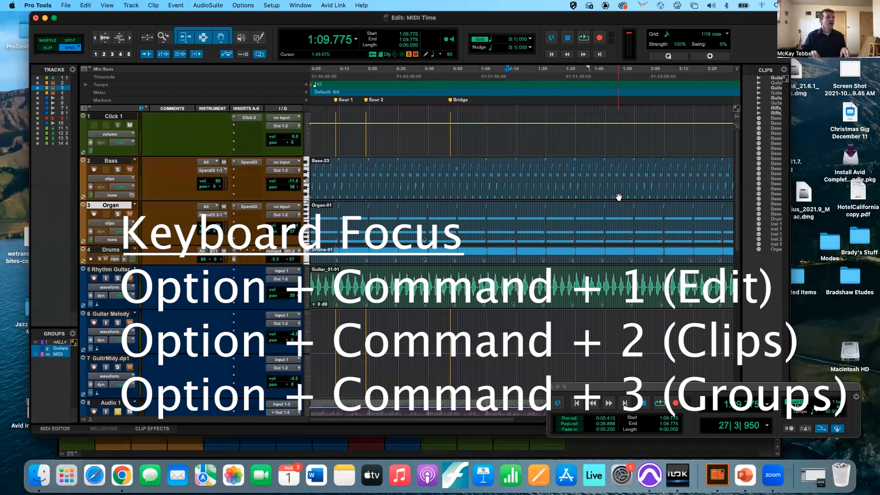
key("alt+super+1")
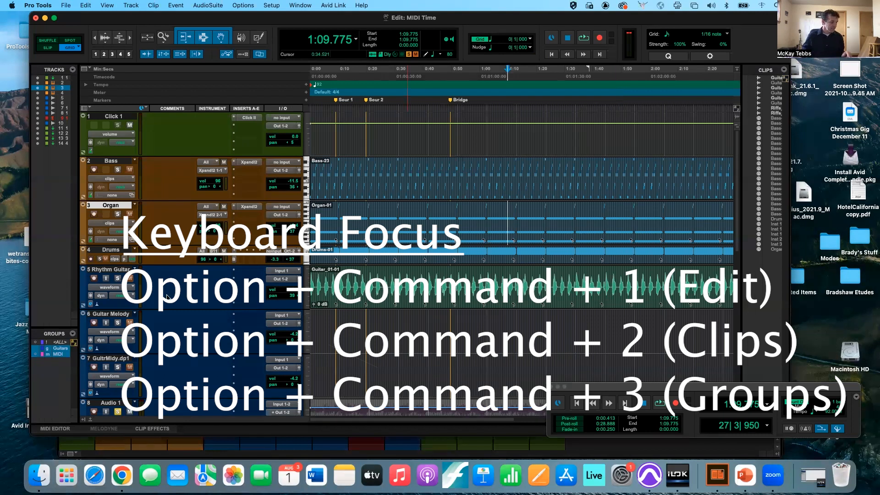
- Toggle the MIDI and Guitars groups repeatedly, leaving both active, and begin a new group
left_click(64, 355)
left_click(65, 355)
left_click(64, 355)
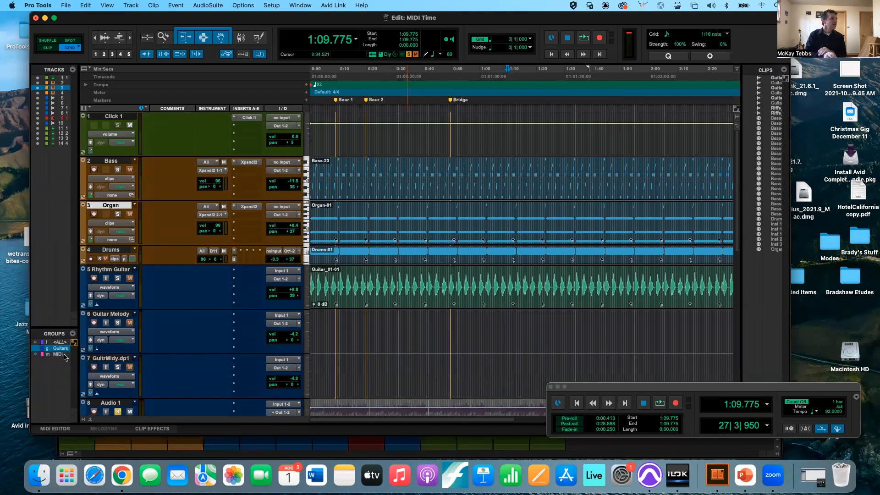
left_click(65, 355)
left_click(64, 355)
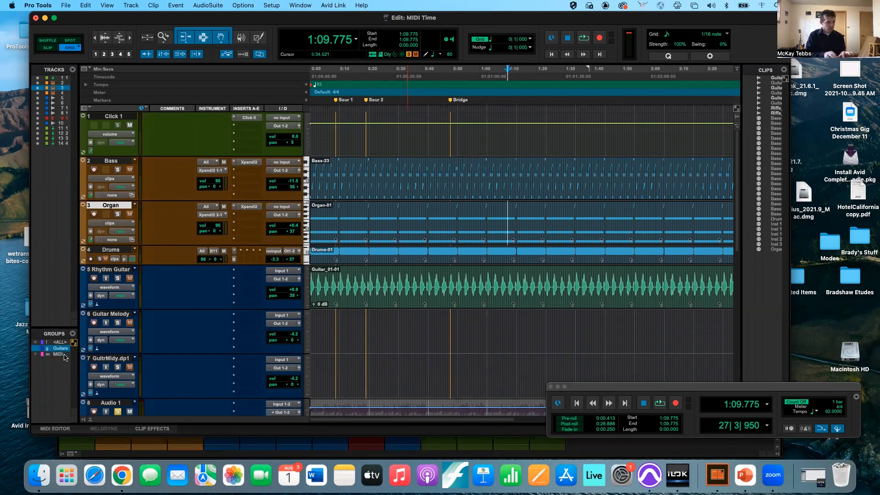
left_click(64, 355)
left_click(64, 355)
left_click(64, 355)
left_click(65, 355)
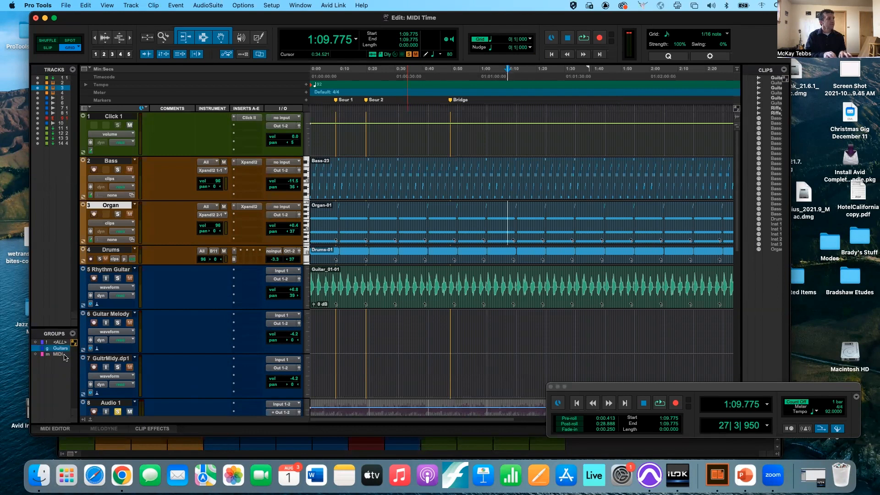
left_click(64, 355)
left_click(64, 355)
left_click(64, 356)
left_click(65, 356)
left_click(64, 356)
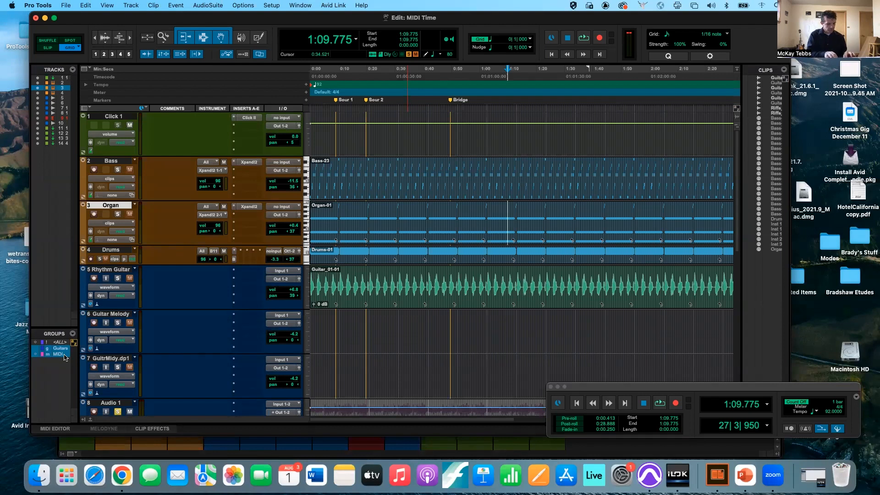
key("super+g")
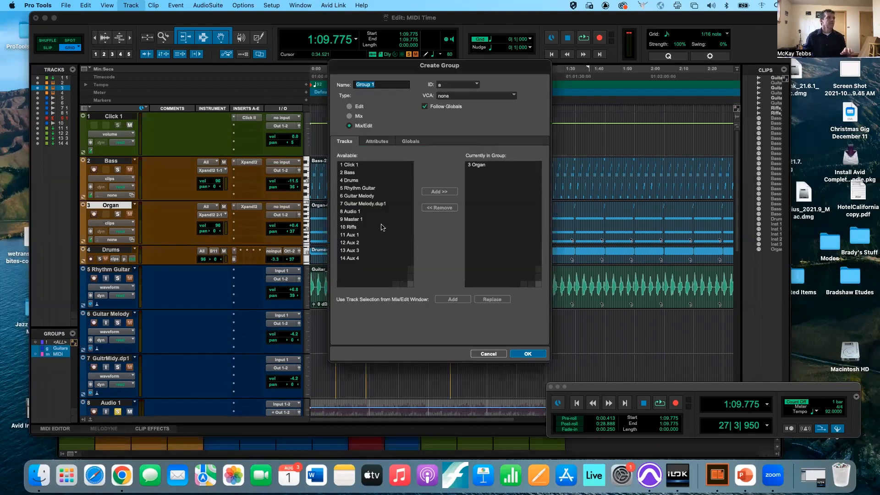
- Add Aux 1 through Aux 4 to the new group and remove Organ
left_click(364, 236)
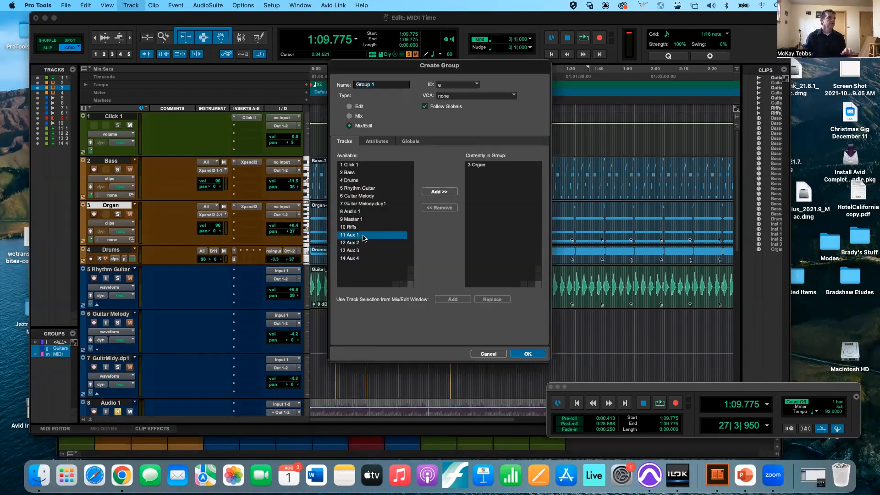
left_click(357, 259, "shift")
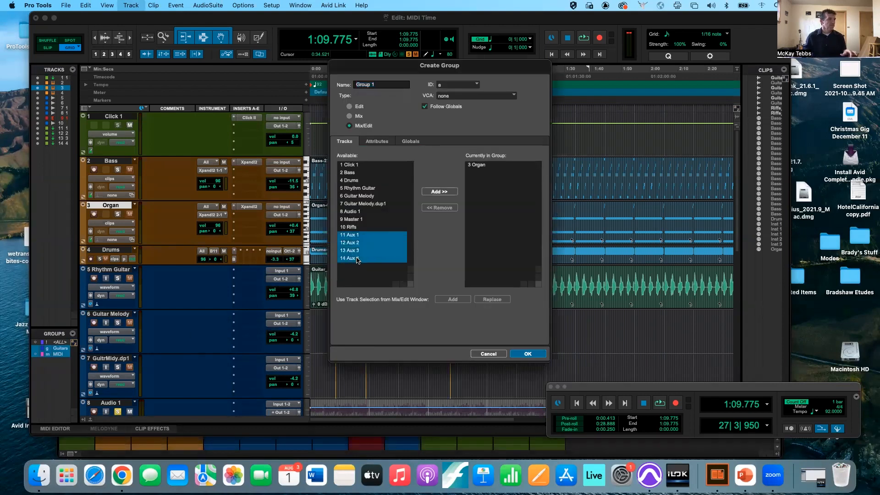
left_click(432, 191)
left_click(489, 164)
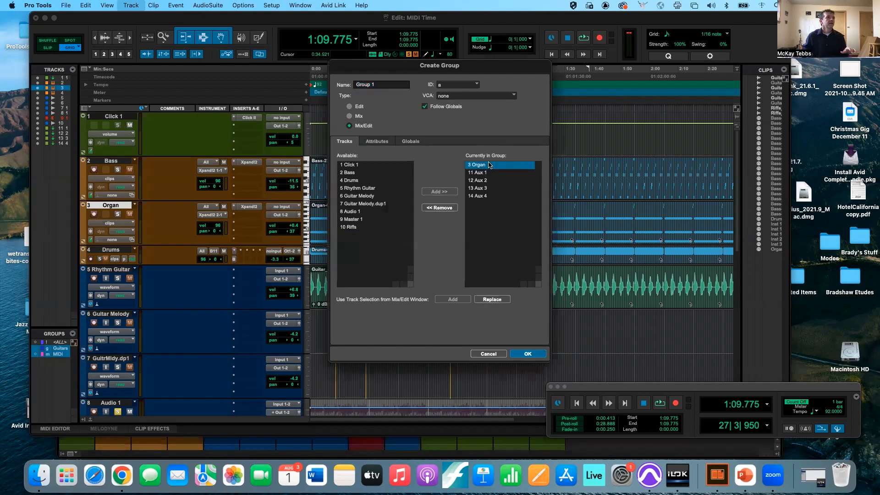
left_click(448, 209)
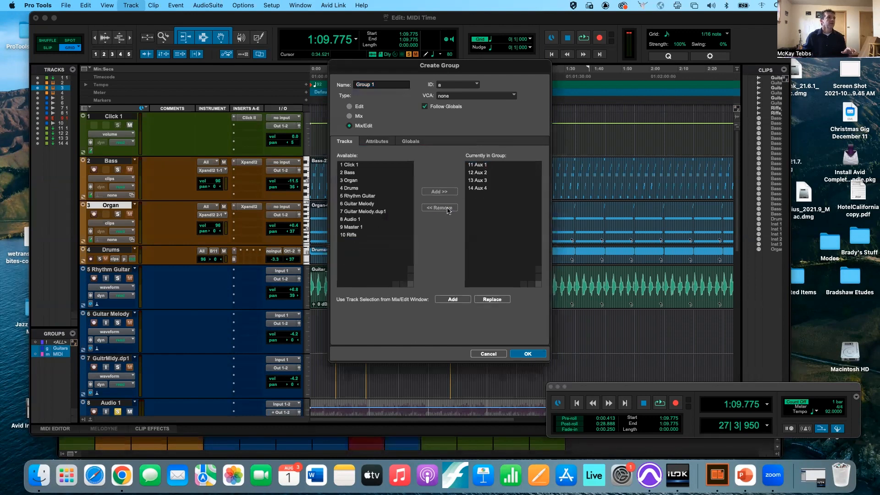
- Name the group 'Aux Tracks', keep ID a, and create it
triple_click(376, 84)
type("A")
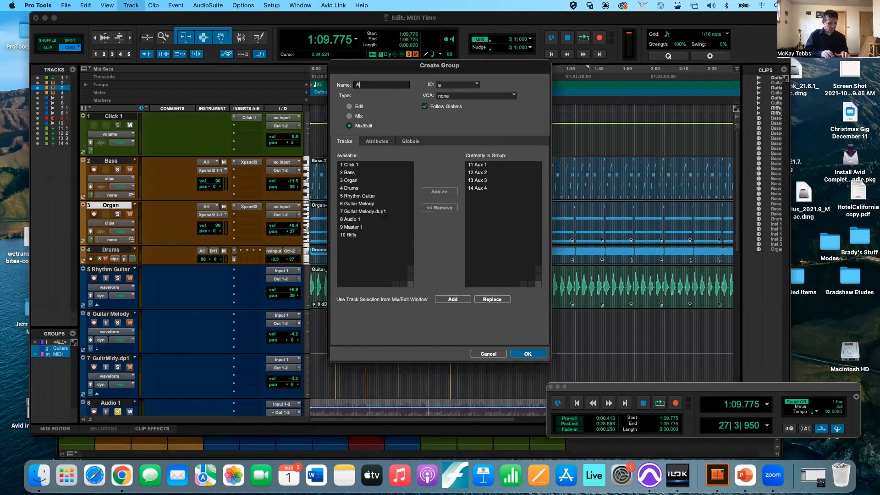
type("ux Tracks")
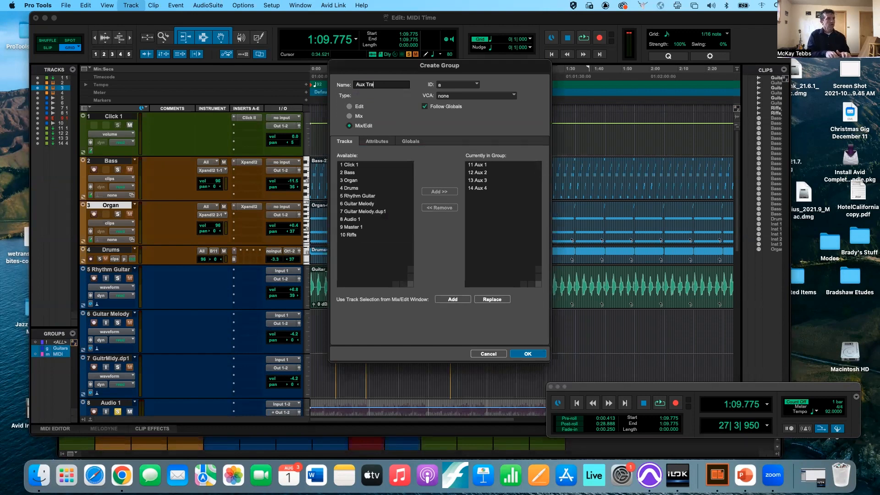
left_click(471, 85)
mouse_move(457, 88)
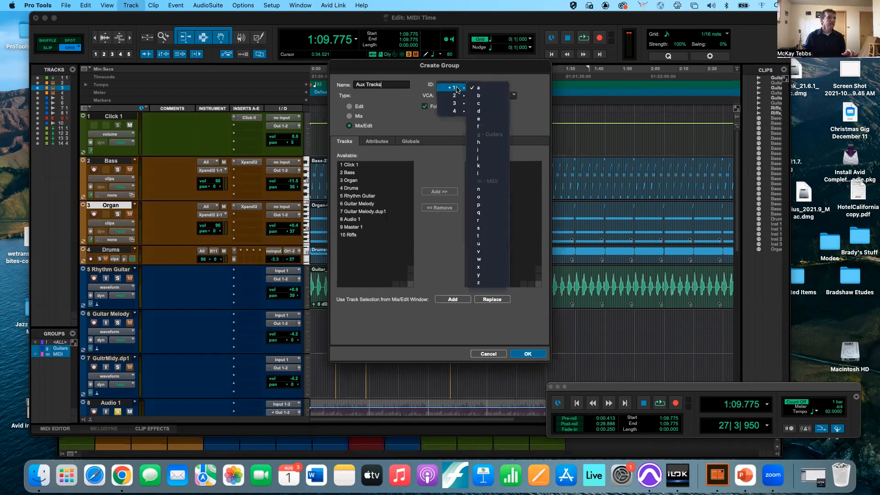
left_click(488, 88)
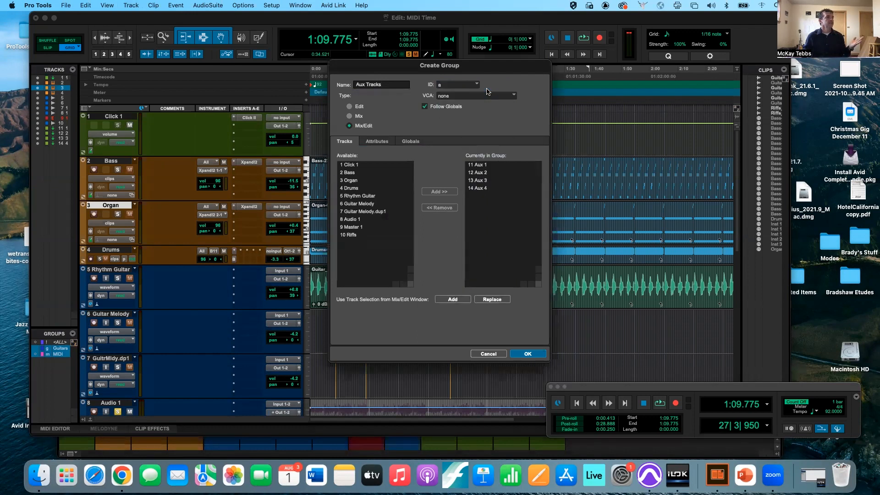
left_click(527, 355)
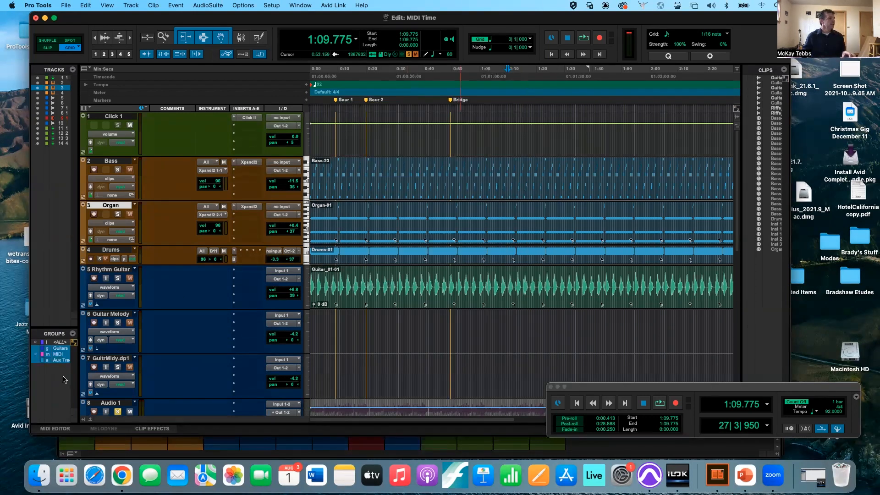
- Turn the Aux Tracks, Guitars and MIDI groups off and back on with keys a, g, m
key("a")
key("g")
key("m")
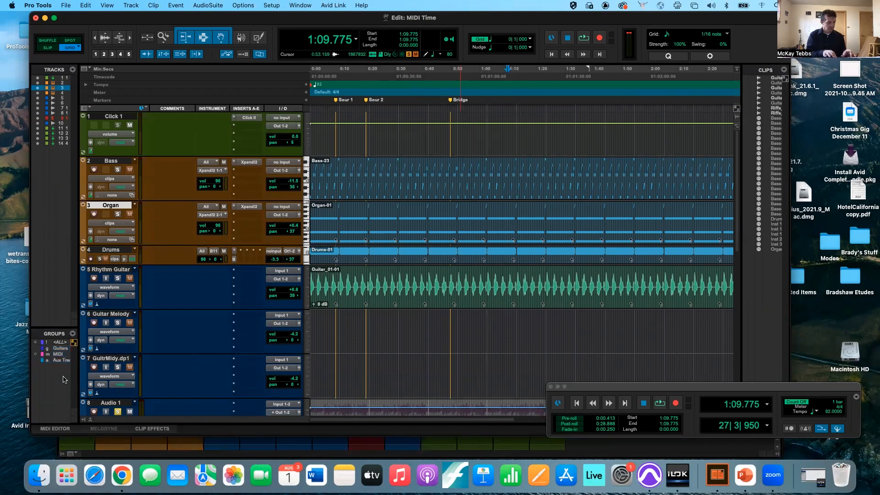
key("m")
key("g")
key("a")
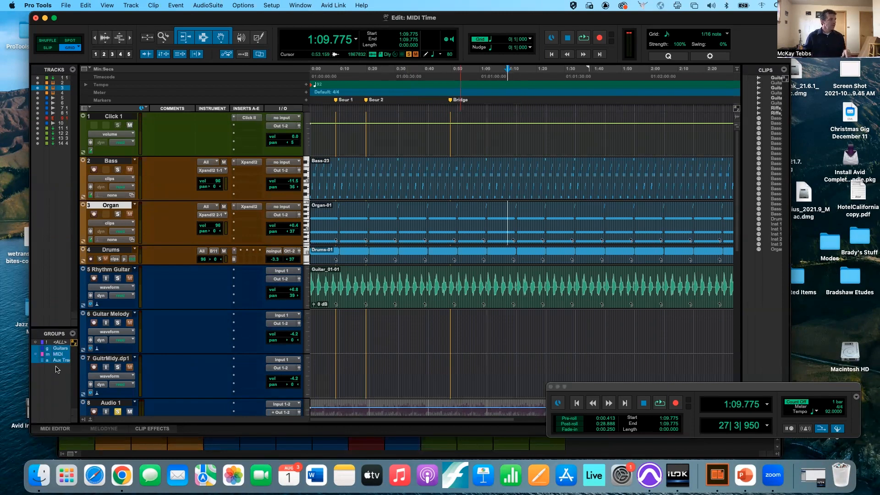
- Show each group's tracks alone — Aux Tracks, MIDI, Guitars — then bring up the Mix window
left_click(59, 361, "ctrl")
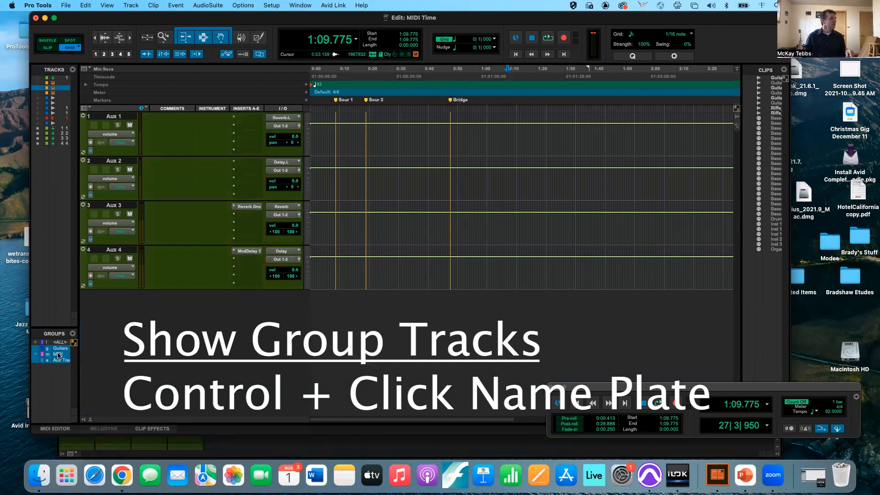
left_click(59, 354, "ctrl")
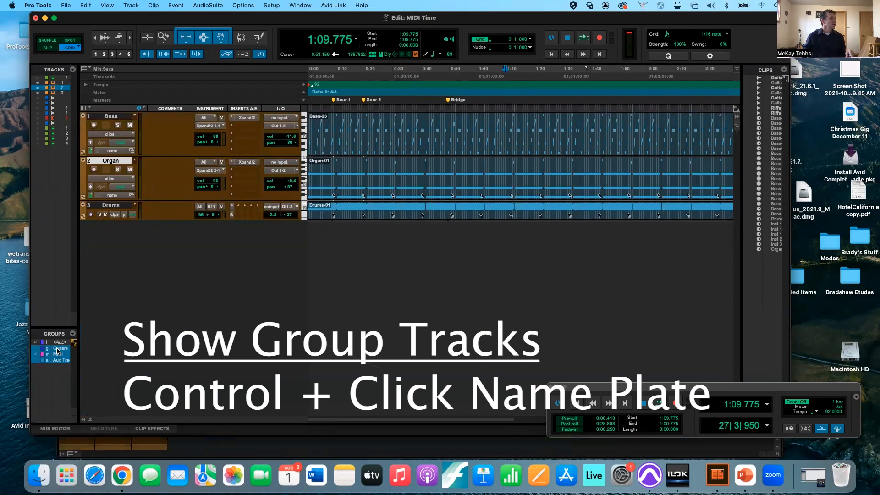
left_click(58, 350, "ctrl")
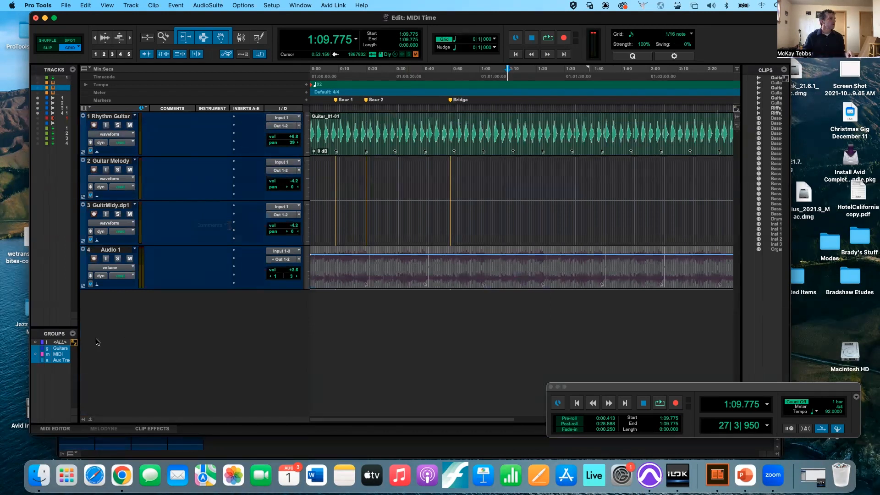
left_click(59, 355)
left_click(59, 360)
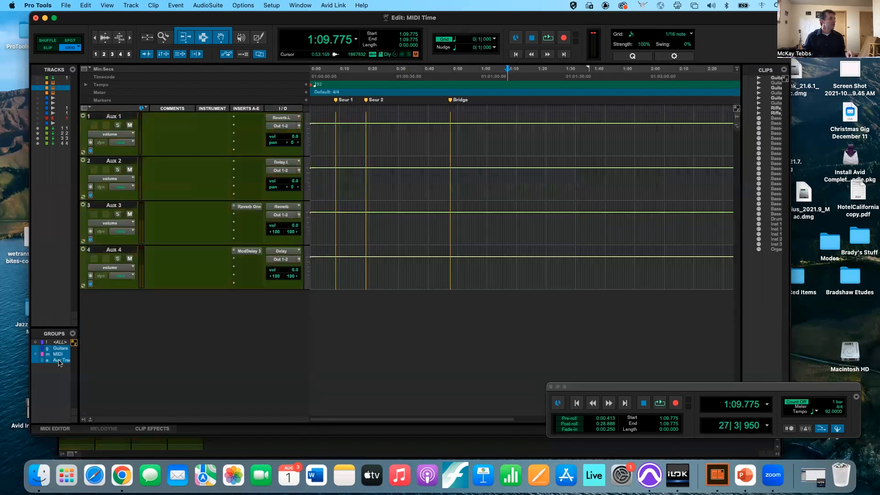
left_click(55, 355)
left_click(56, 360)
left_click(56, 354)
left_click(55, 361)
key("super+equal")
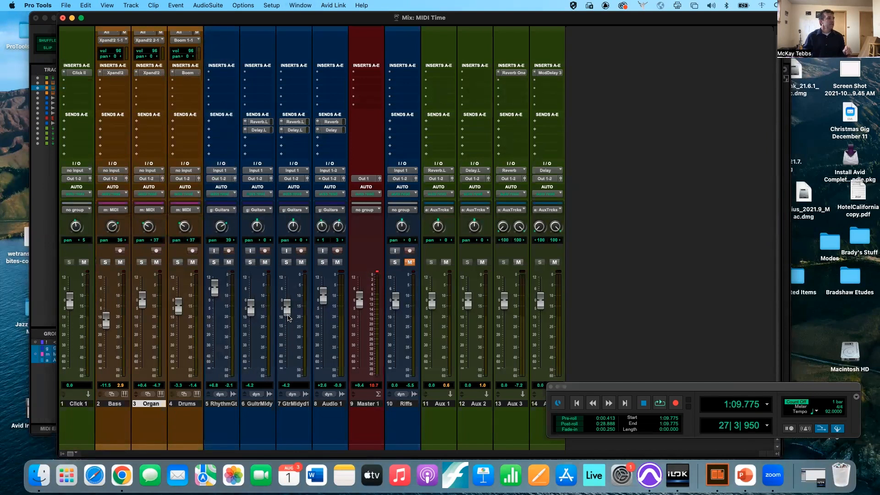
- Move the Guitars, Aux Tracks and MIDI group faders together as groups
mouse_move(287, 308)
left_mouse_down()
mouse_move(285, 349)
mouse_move(285, 300)
mouse_move(285, 318)
left_mouse_up()
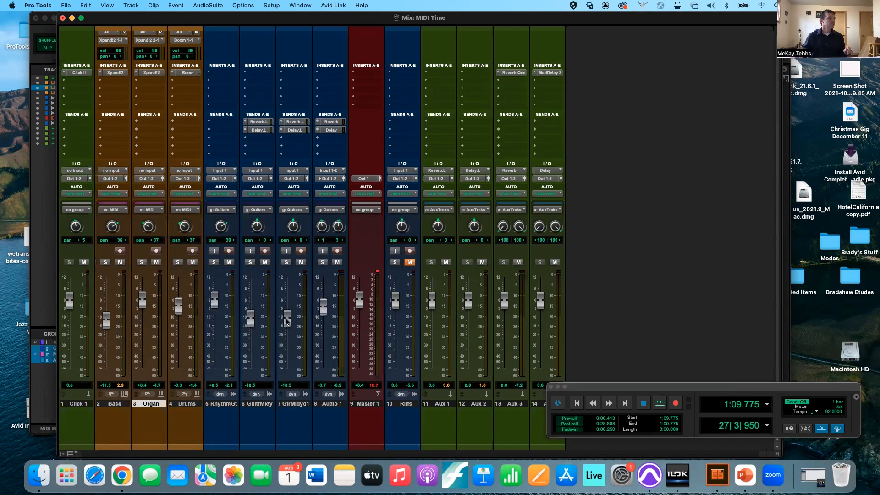
mouse_move(468, 304)
left_mouse_down()
mouse_move(467, 341)
mouse_move(467, 301)
mouse_move(468, 320)
left_mouse_up()
mouse_move(178, 312)
left_mouse_down()
mouse_move(178, 341)
mouse_move(179, 298)
mouse_move(173, 324)
mouse_move(169, 306)
left_mouse_up()
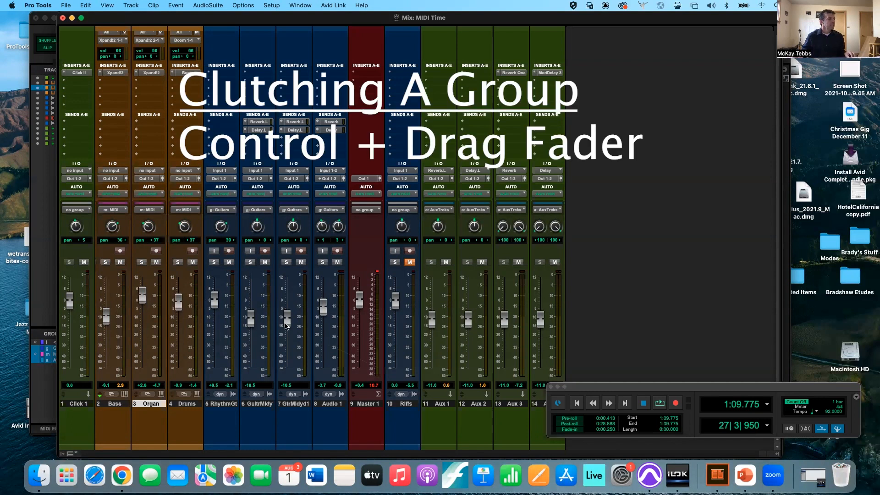
- Adjust GtrMldyd1, Guitar Melody, Aux 2 (+2.0) and Aux 3 (-16.8) individually, bypassing their groups
left_click_drag(286, 324, 284, 302)
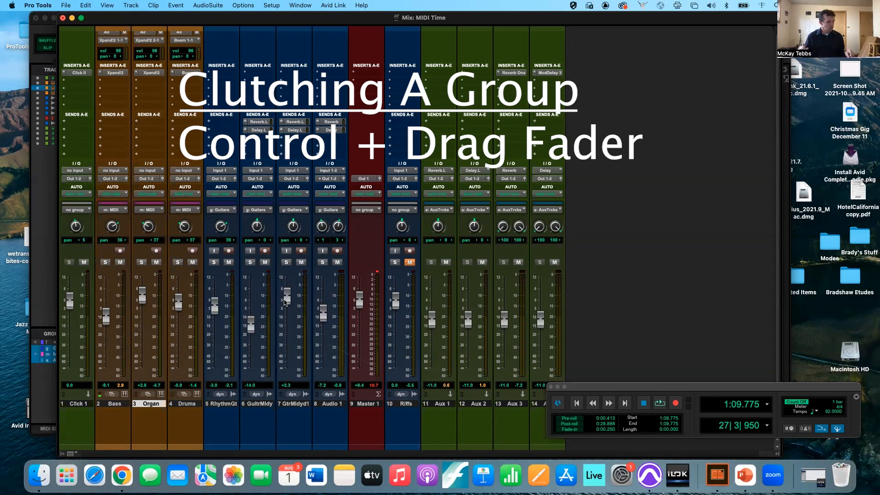
mouse_move(253, 326)
left_mouse_down()
mouse_move(253, 296)
mouse_move(250, 324)
mouse_move(250, 311)
left_mouse_up()
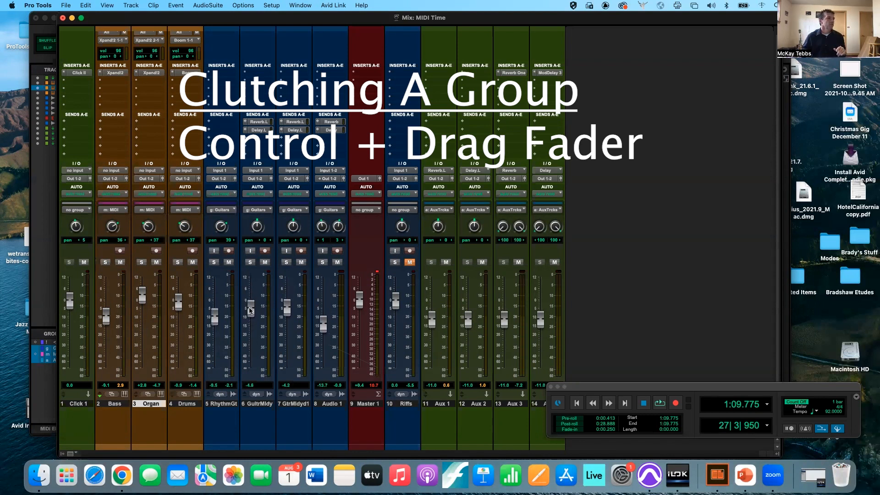
left_click_drag(467, 321, 468, 295)
left_click_drag(504, 319, 541, 306)
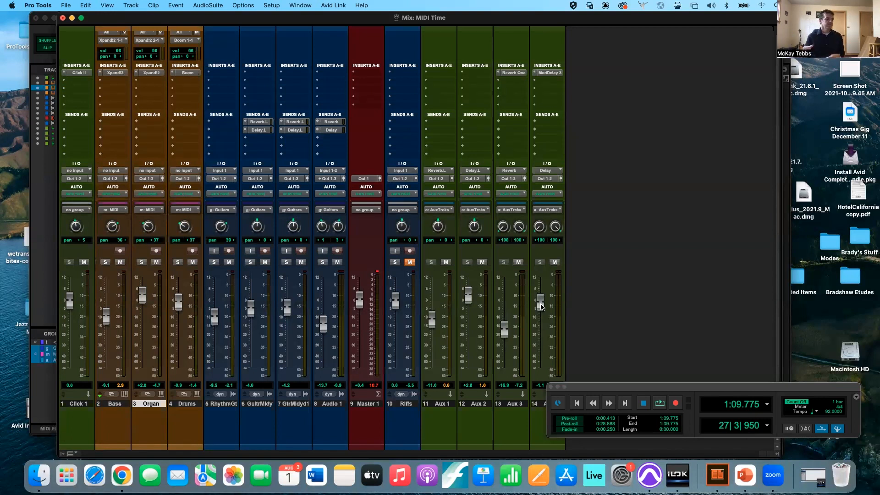
- Return to the Edit window and select each group's member tracks in turn
key("super+equal")
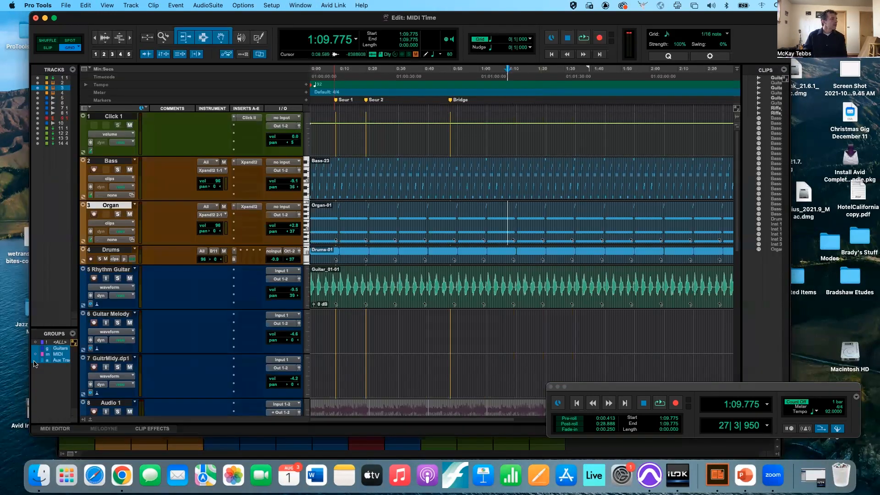
left_click(35, 357)
left_click(34, 354)
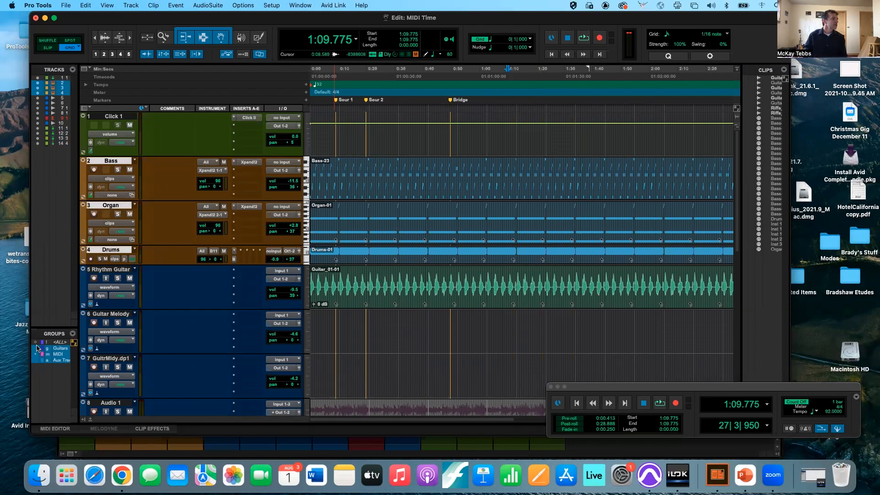
left_click(38, 348)
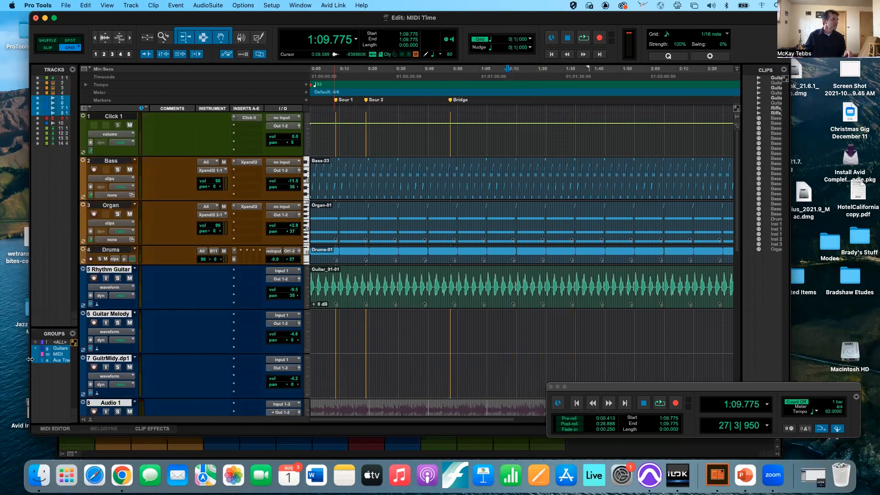
left_click(36, 355)
right_click(37, 354)
left_click(36, 352)
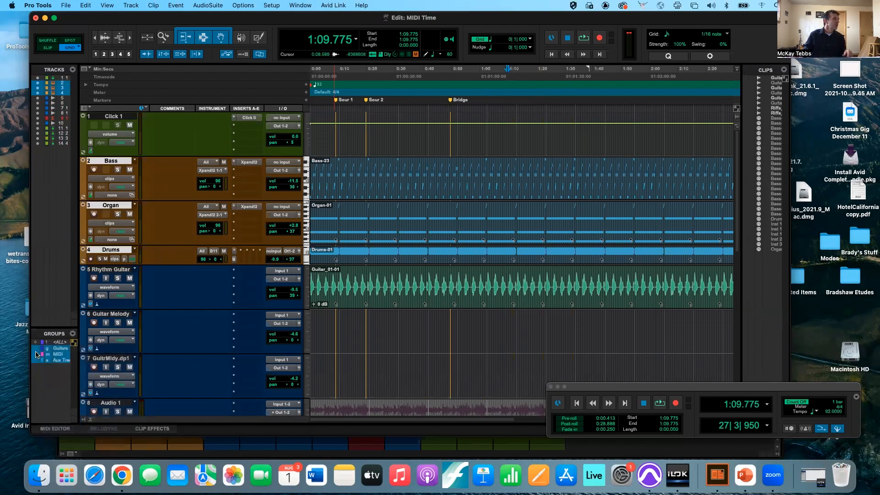
left_click(37, 349)
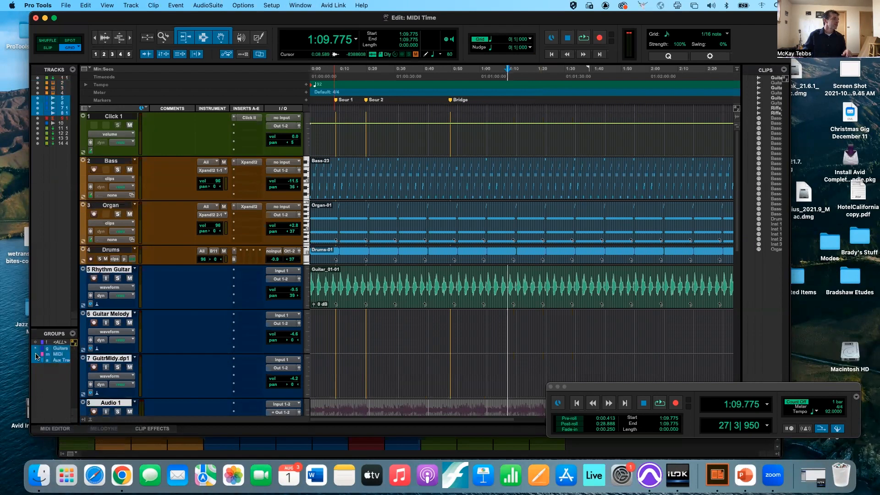
left_click(36, 354)
left_click(36, 361)
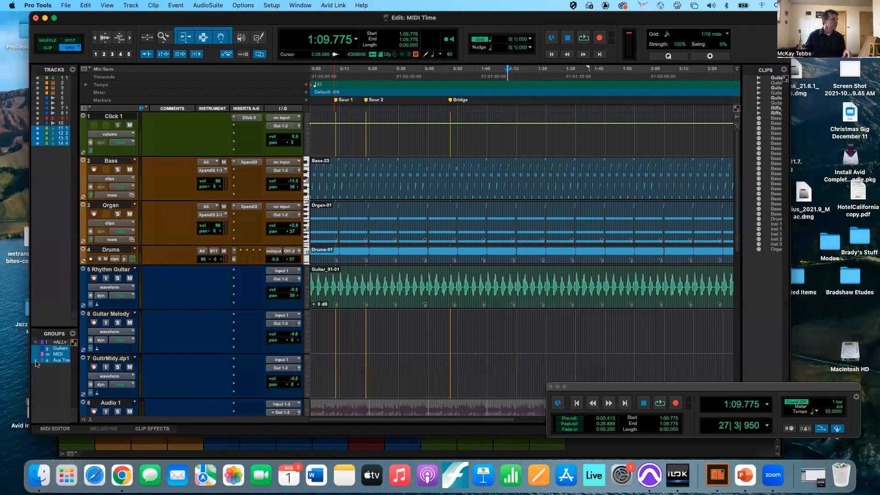
- Open the Aux Tracks group's modify settings, then select Rhythm Guitar through Audio 1
right_click(37, 360)
left_click(65, 376)
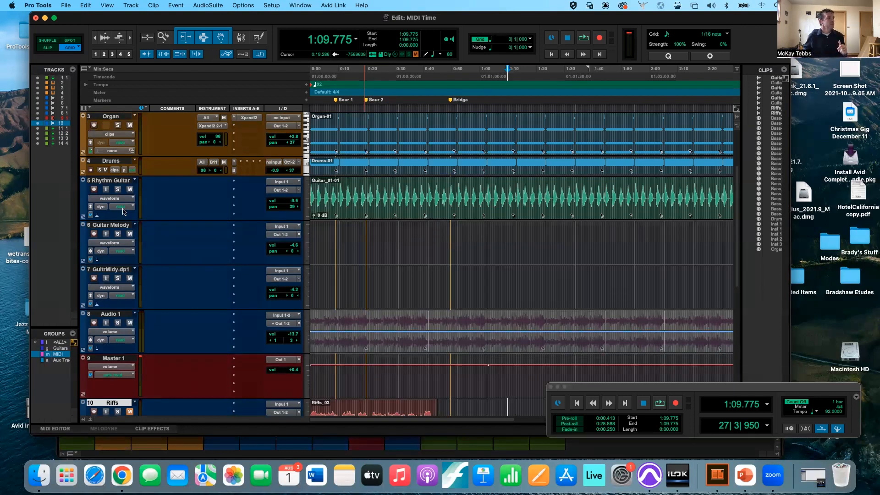
left_click(119, 182)
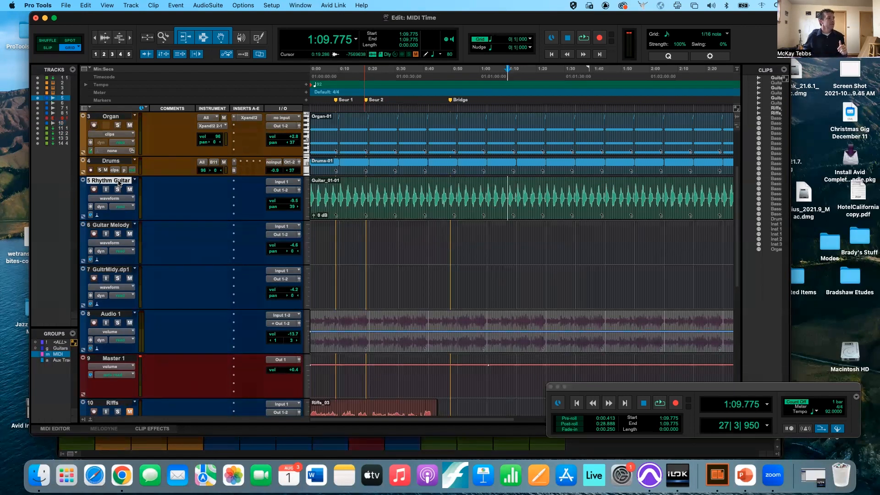
left_click(112, 314, "shift")
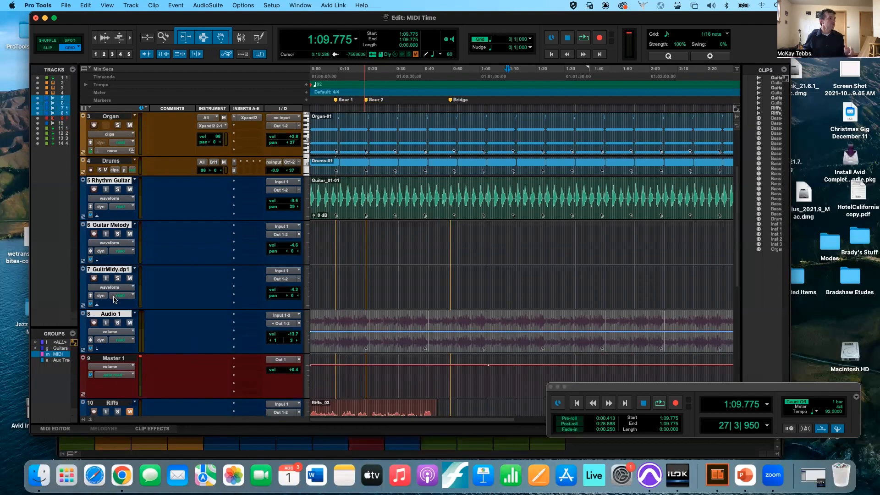
- Move the selected tracks into a new routing folder, keeping their existing output routing
right_click(110, 272)
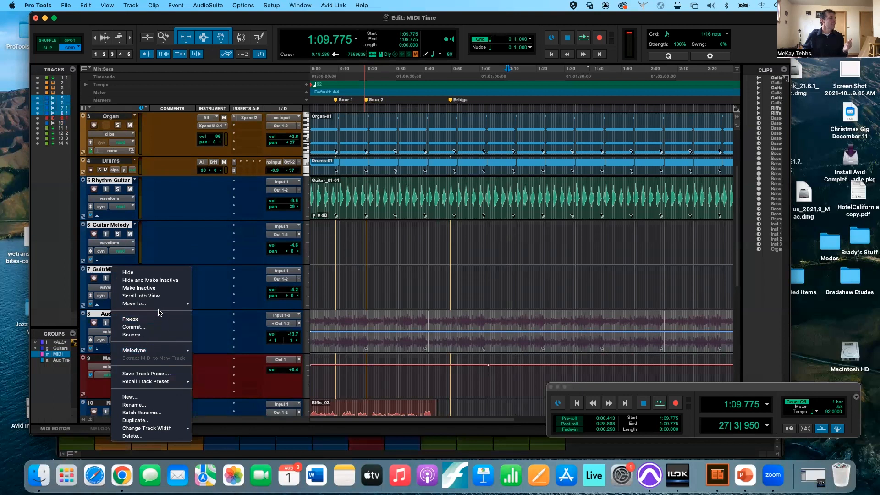
mouse_move(154, 304)
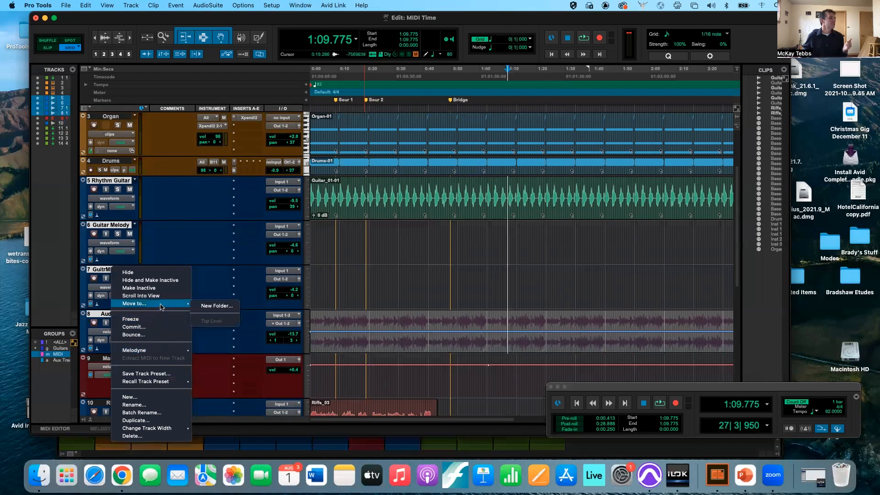
left_click(211, 309)
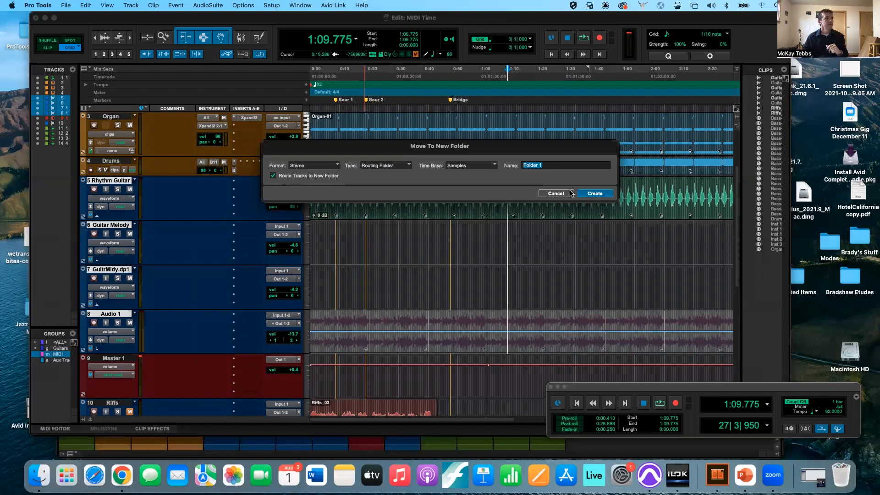
left_click(589, 195)
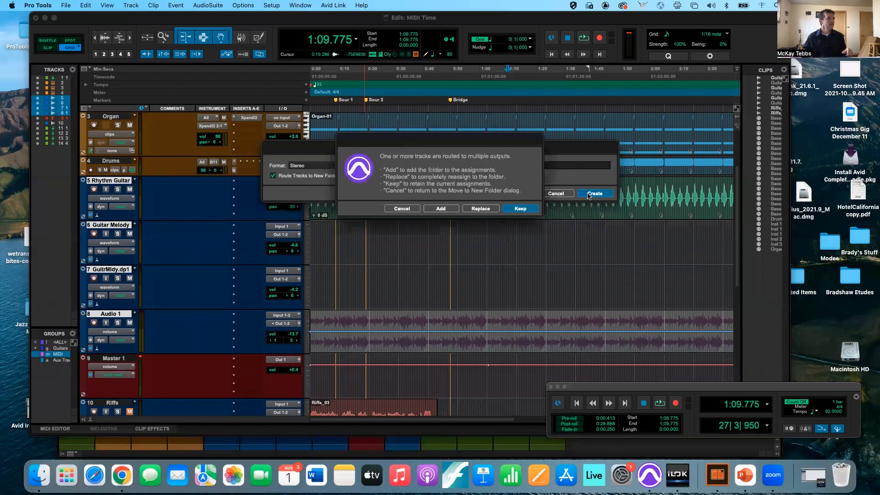
key("Return")
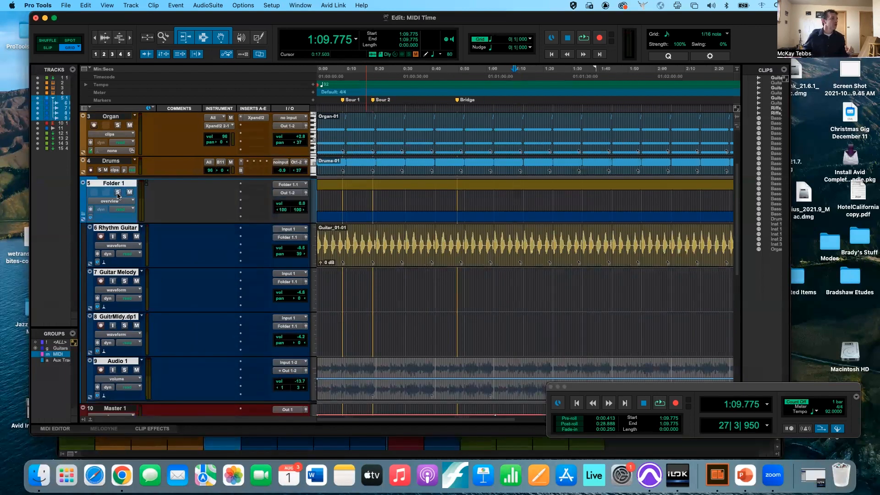
- Collapse Folder 1 and switch to the Mix window
left_click(84, 217)
left_click(84, 216)
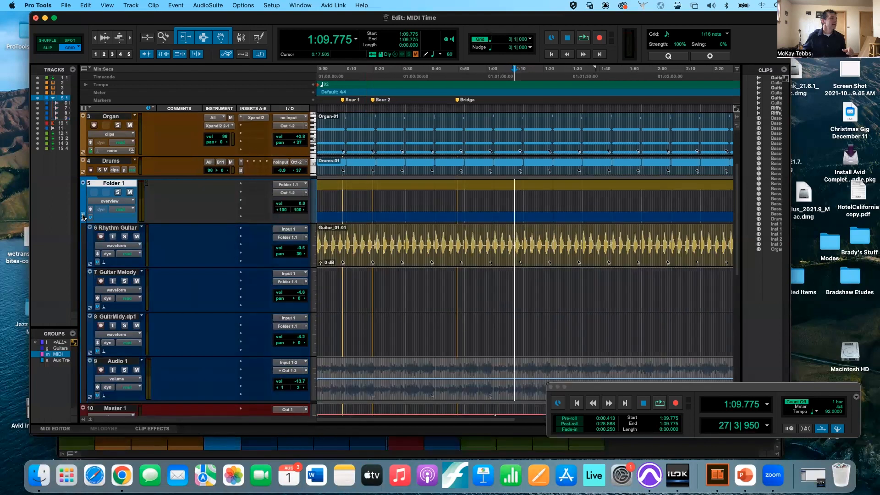
left_click(84, 217)
key("super+equal")
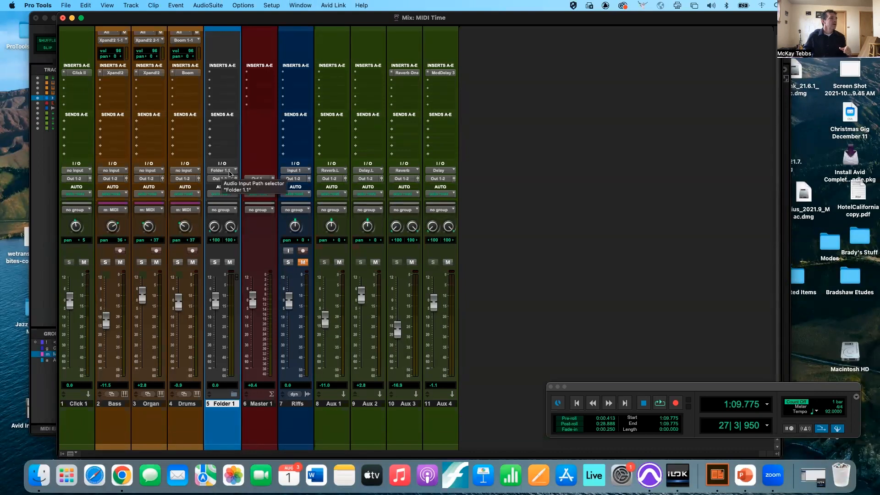
left_click(234, 394)
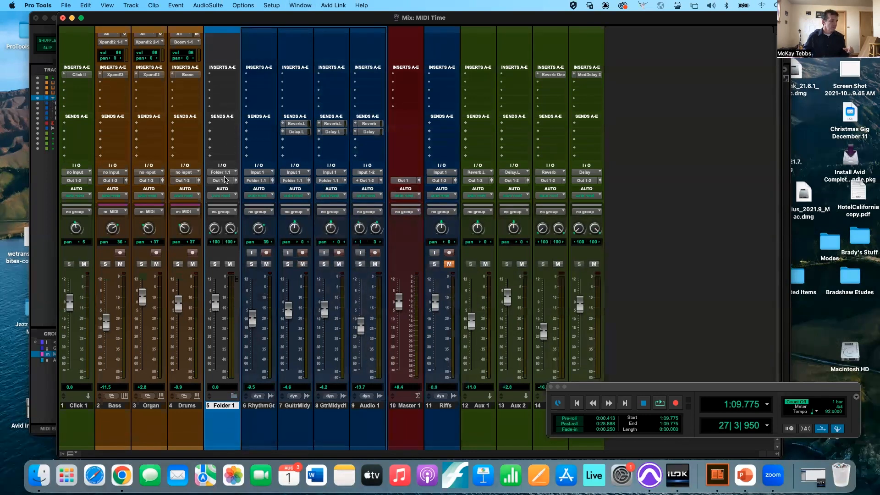
left_click(234, 395)
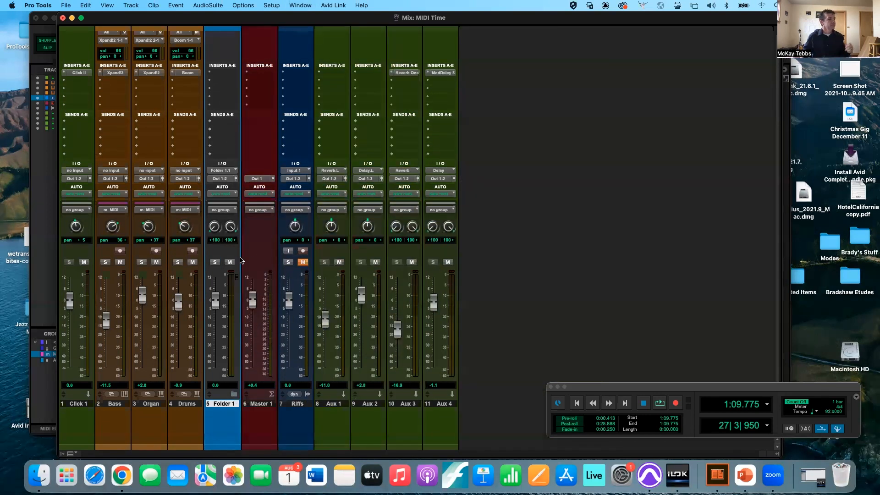